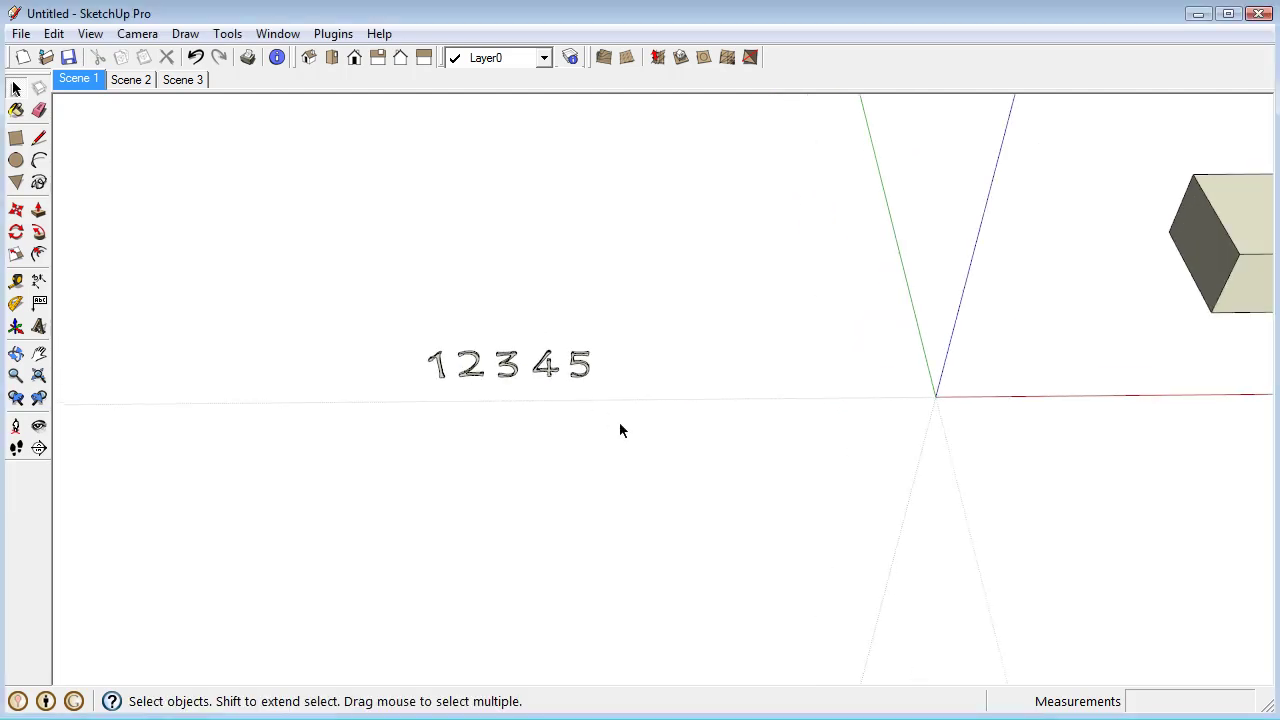
Select the five number components 1 to 5 and scatter random copies of them above the original row with Repeat Copy
drag(630, 430, 420, 378)
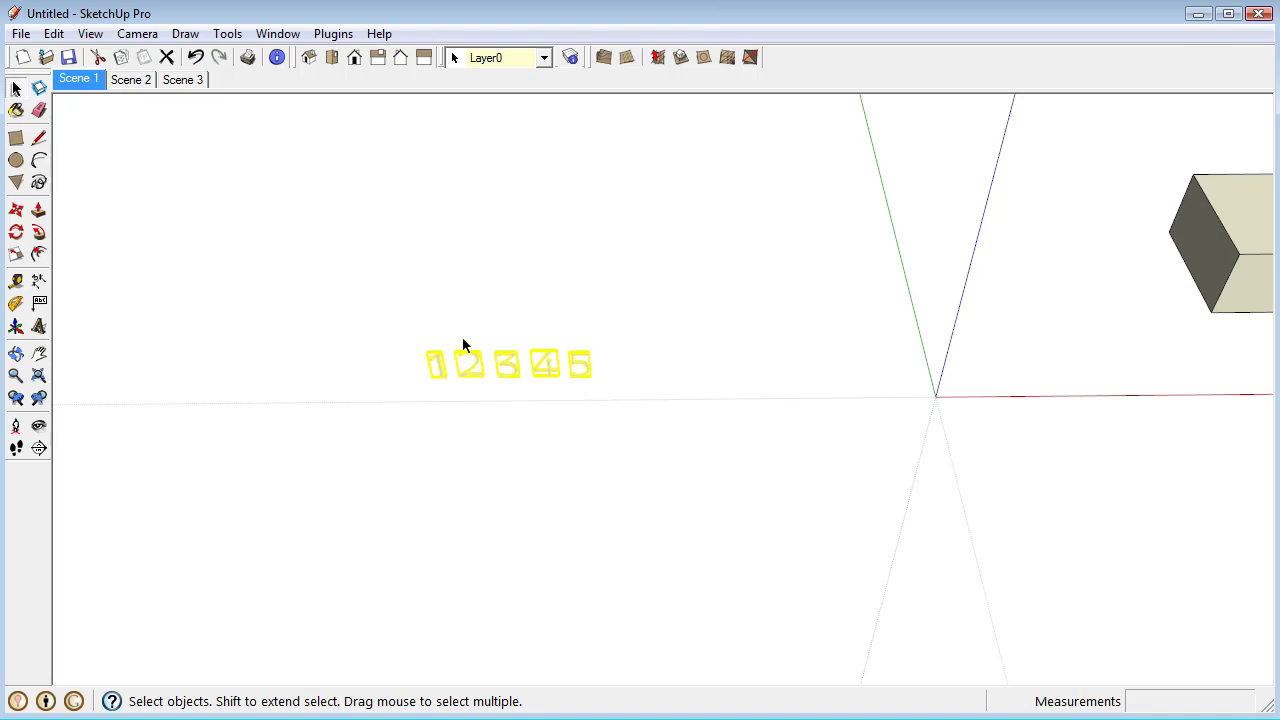
click(333, 33)
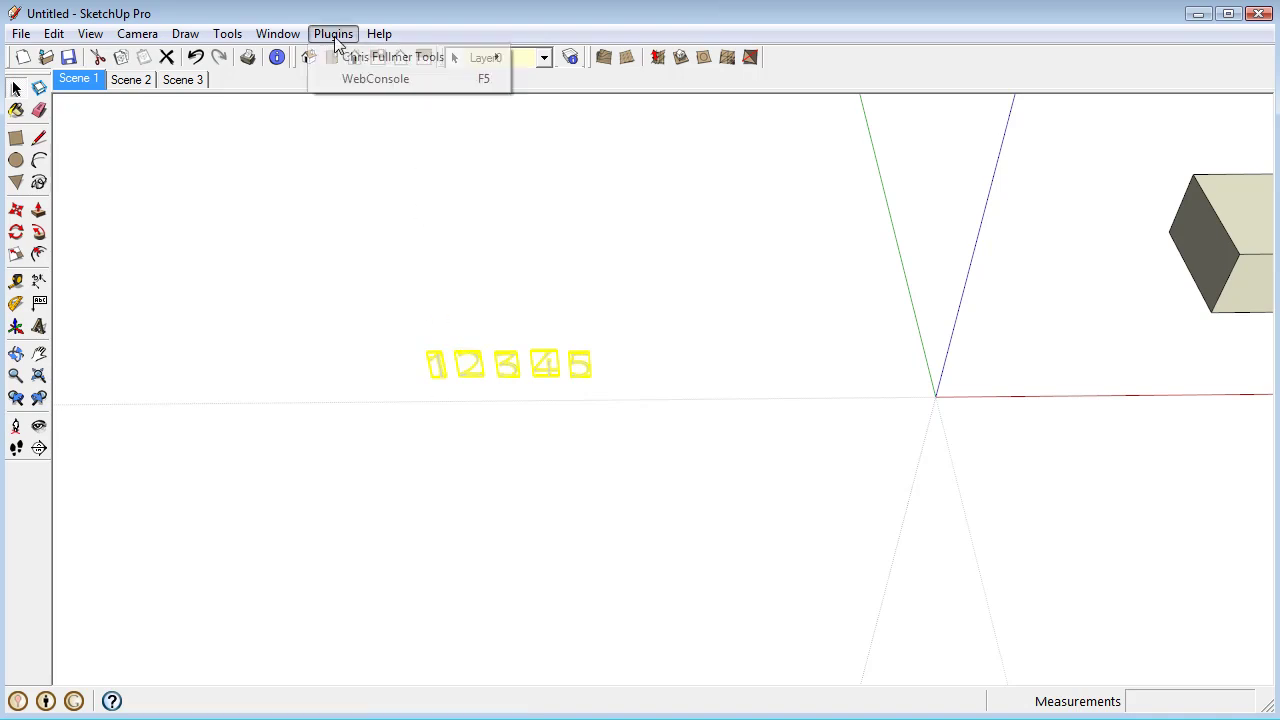
mouse_move(368, 62)
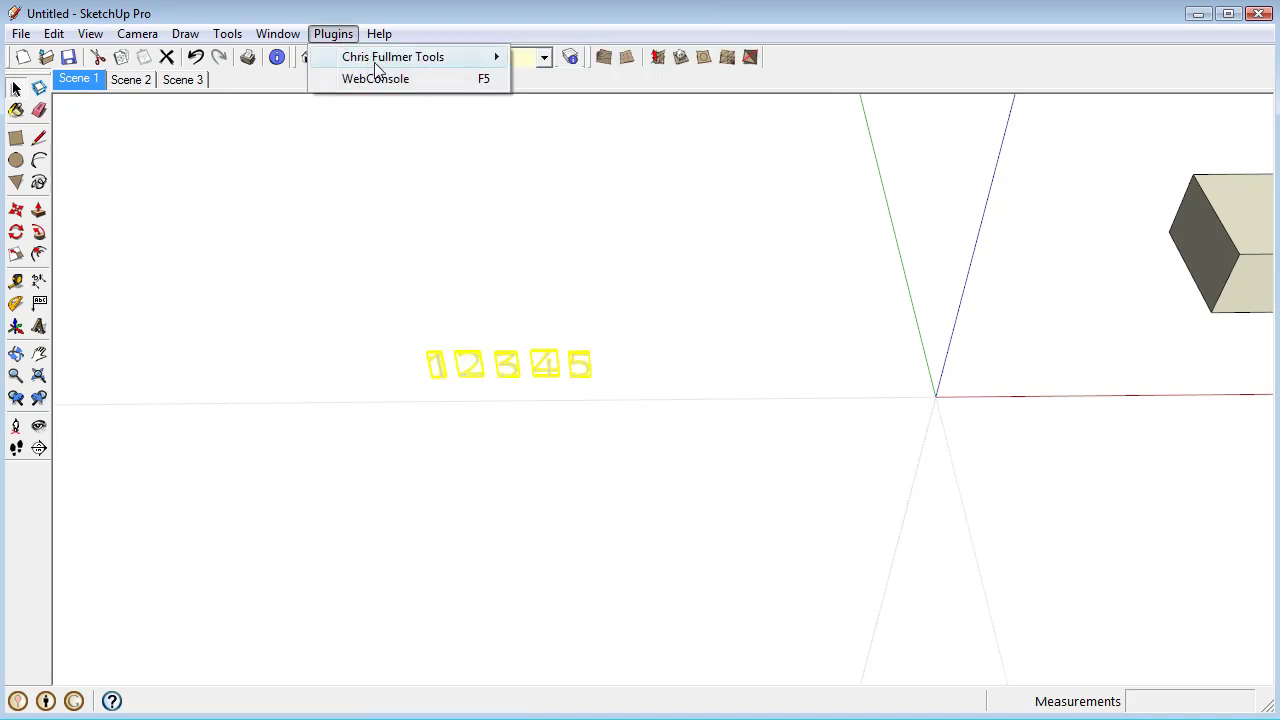
mouse_move(418, 62)
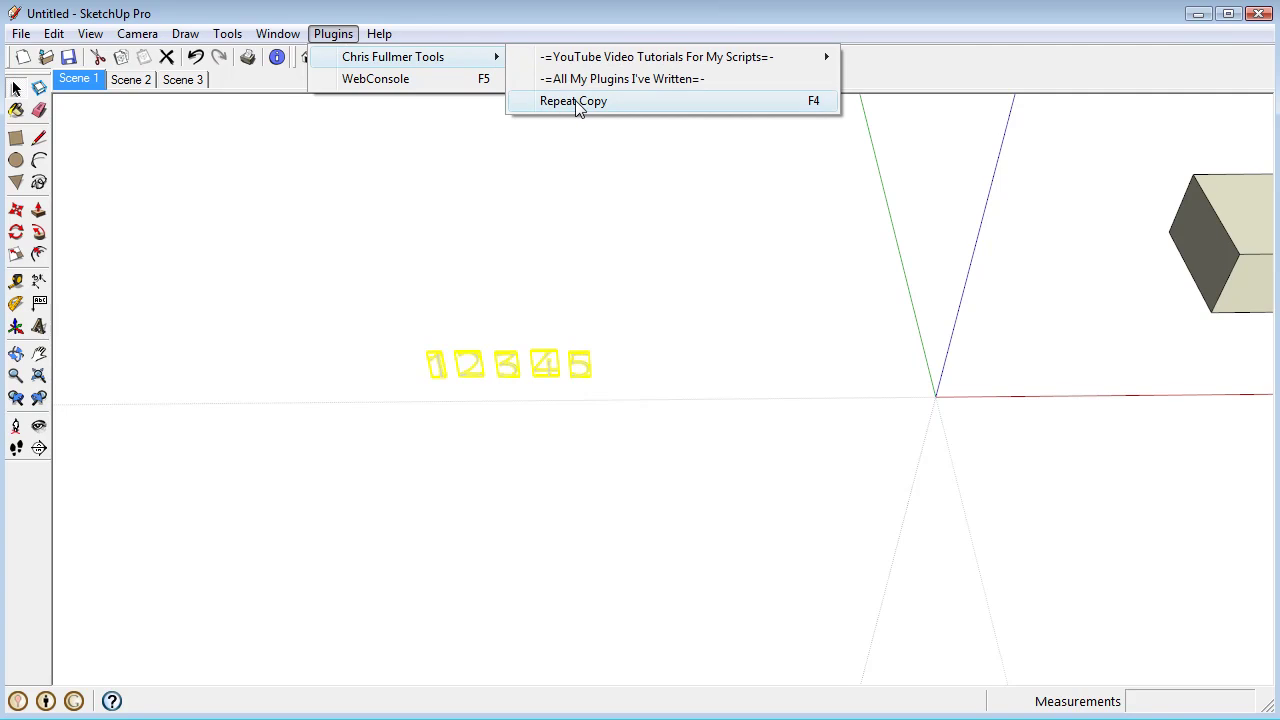
click(575, 100)
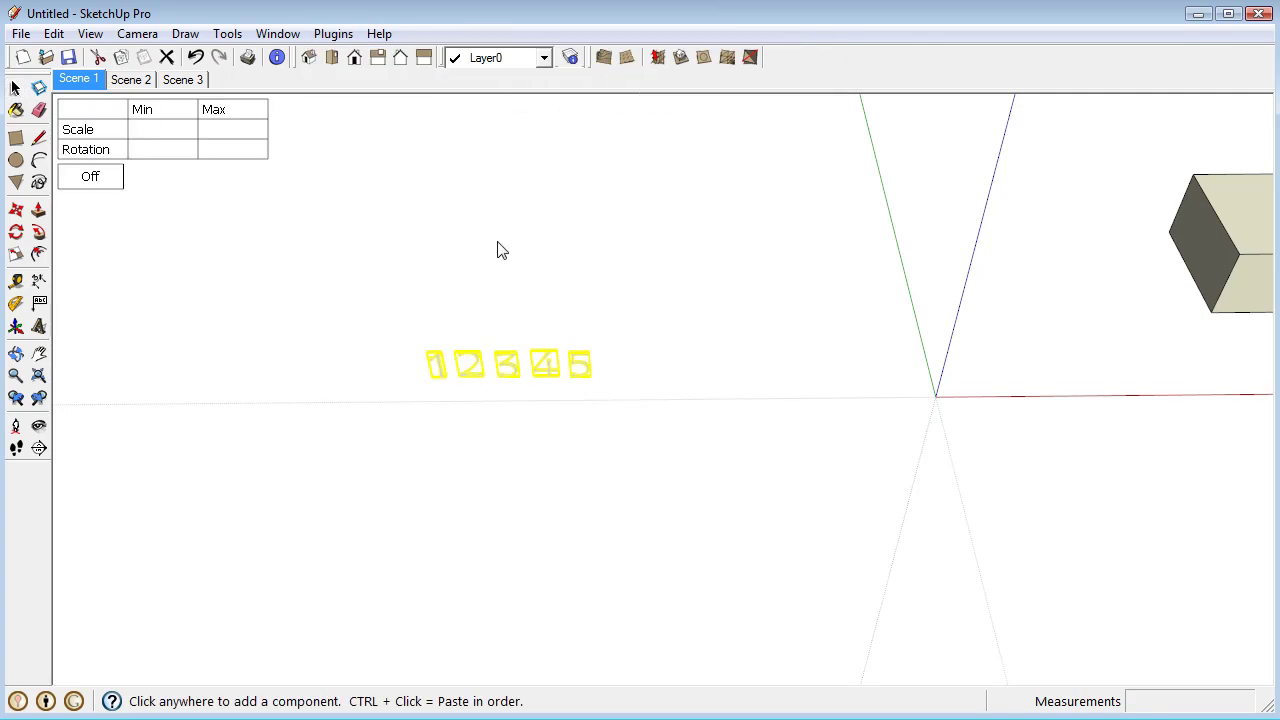
click(458, 172)
click(456, 204)
click(382, 237)
click(382, 264)
click(404, 303)
click(441, 244)
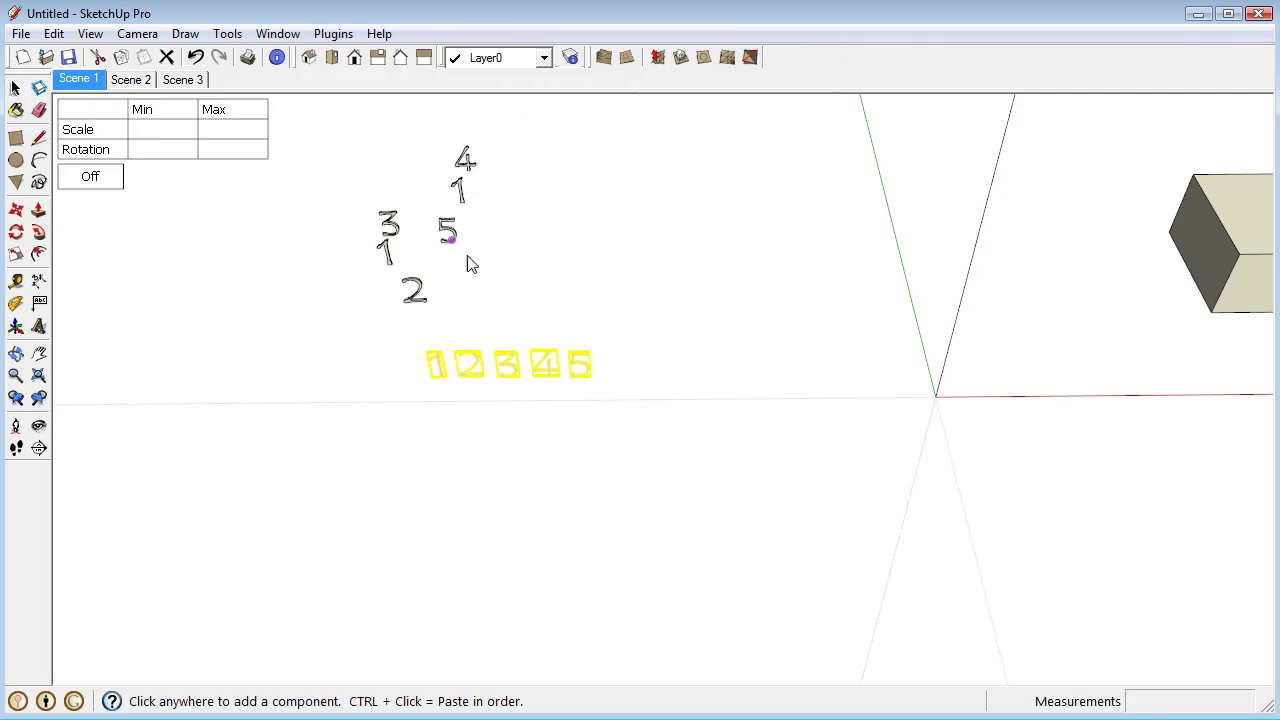
click(500, 280)
click(484, 310)
click(578, 308)
click(510, 188)
click(498, 230)
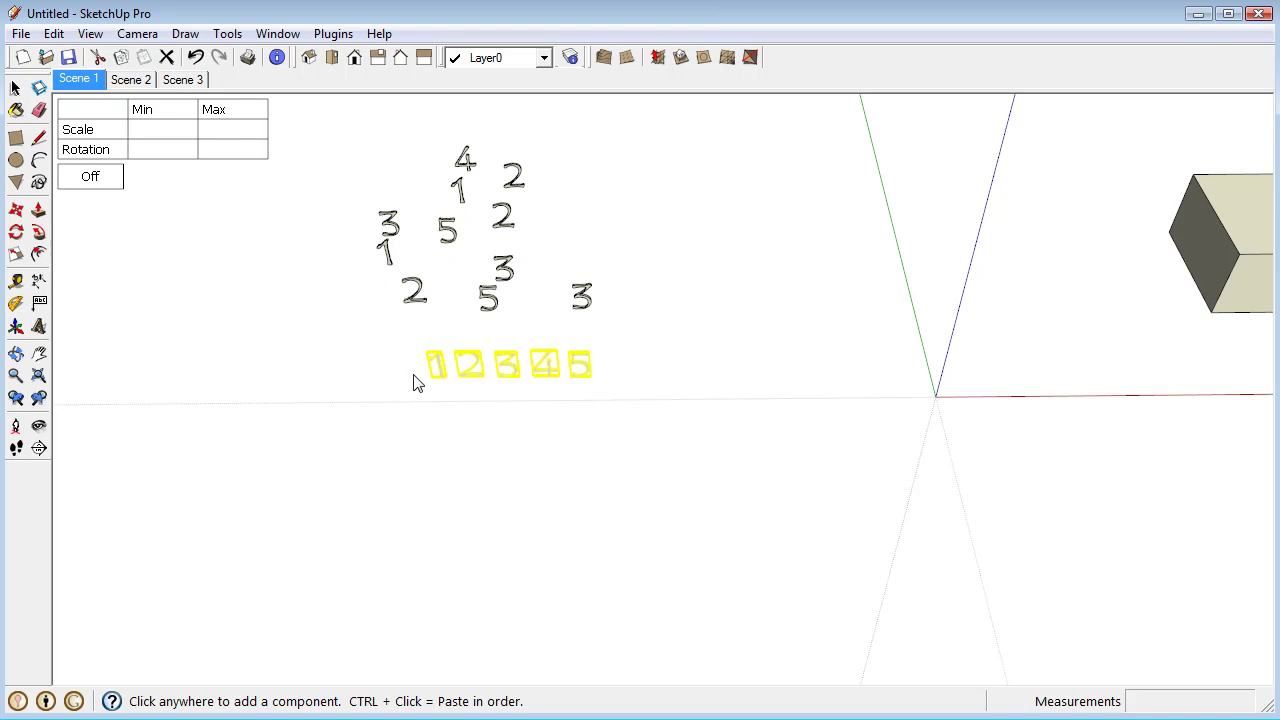
click(593, 181)
click(573, 230)
click(538, 271)
click(537, 320)
click(645, 258)
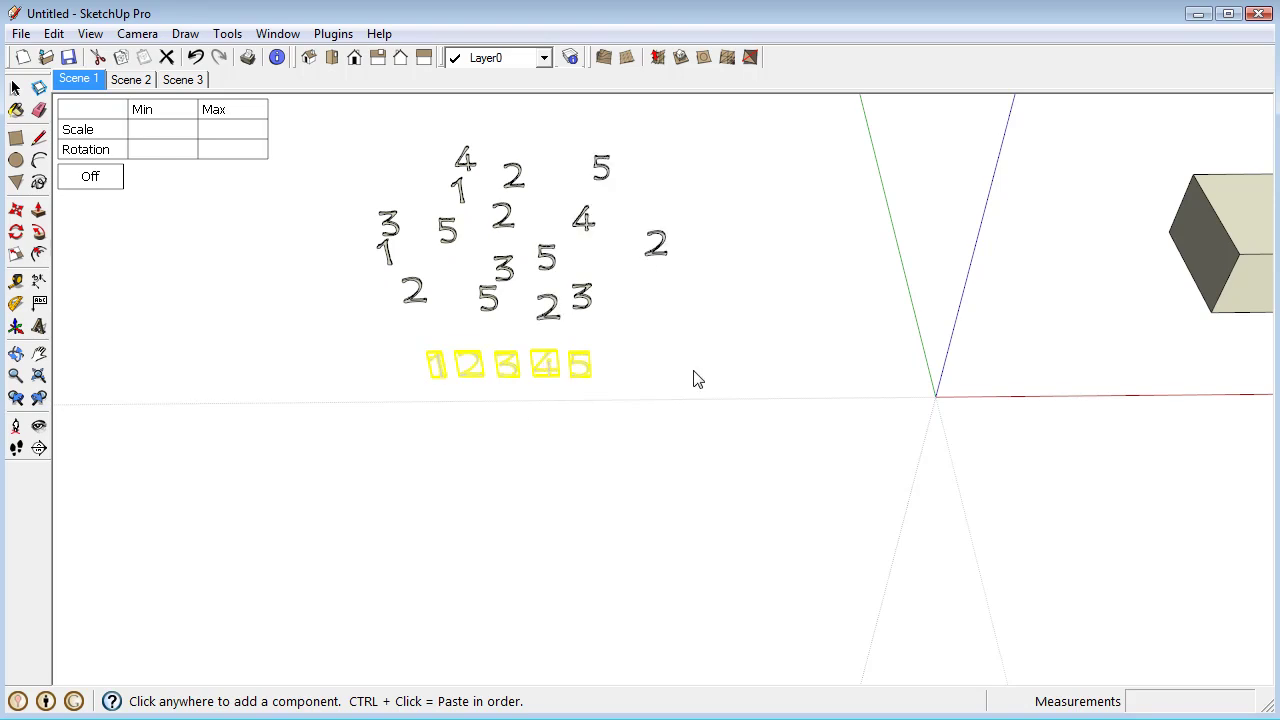
Paste the number components in order below the original row, forming three rows that each run from 1 to 5
click(430, 457)
click(472, 457)
click(520, 459)
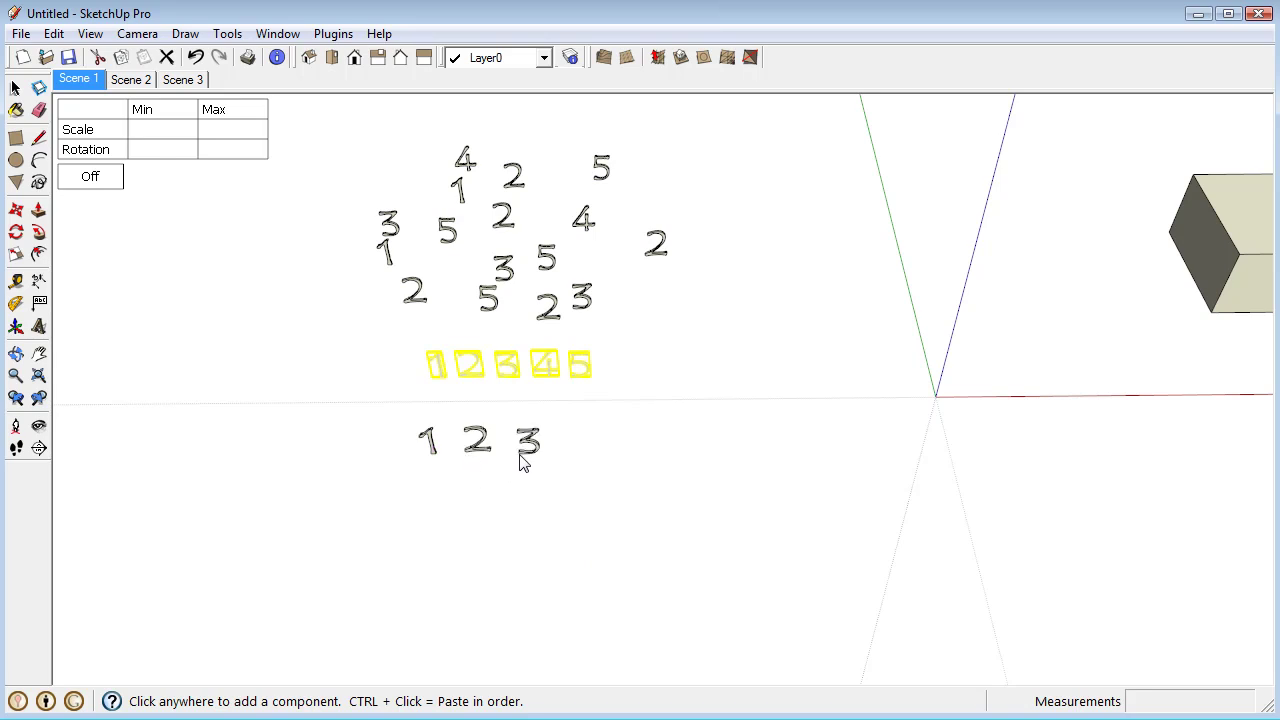
click(575, 460)
click(620, 460)
click(439, 500)
click(483, 500)
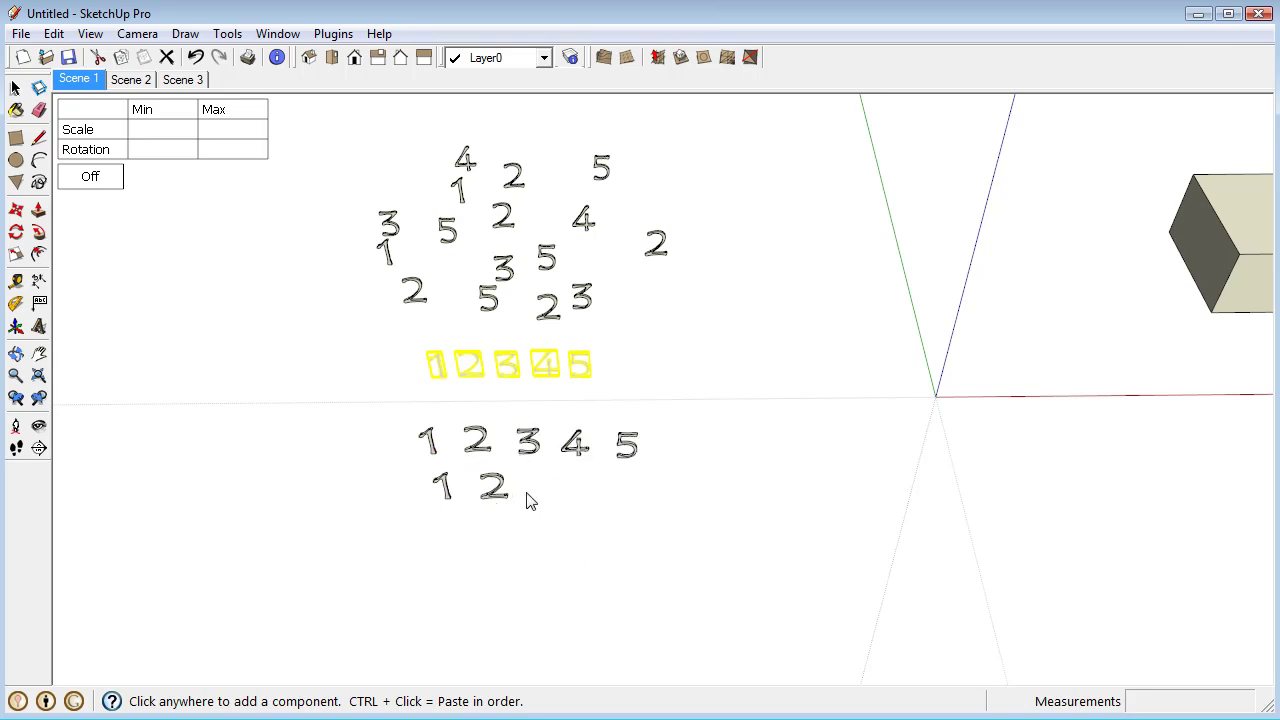
click(539, 499)
click(580, 494)
click(634, 497)
click(437, 543)
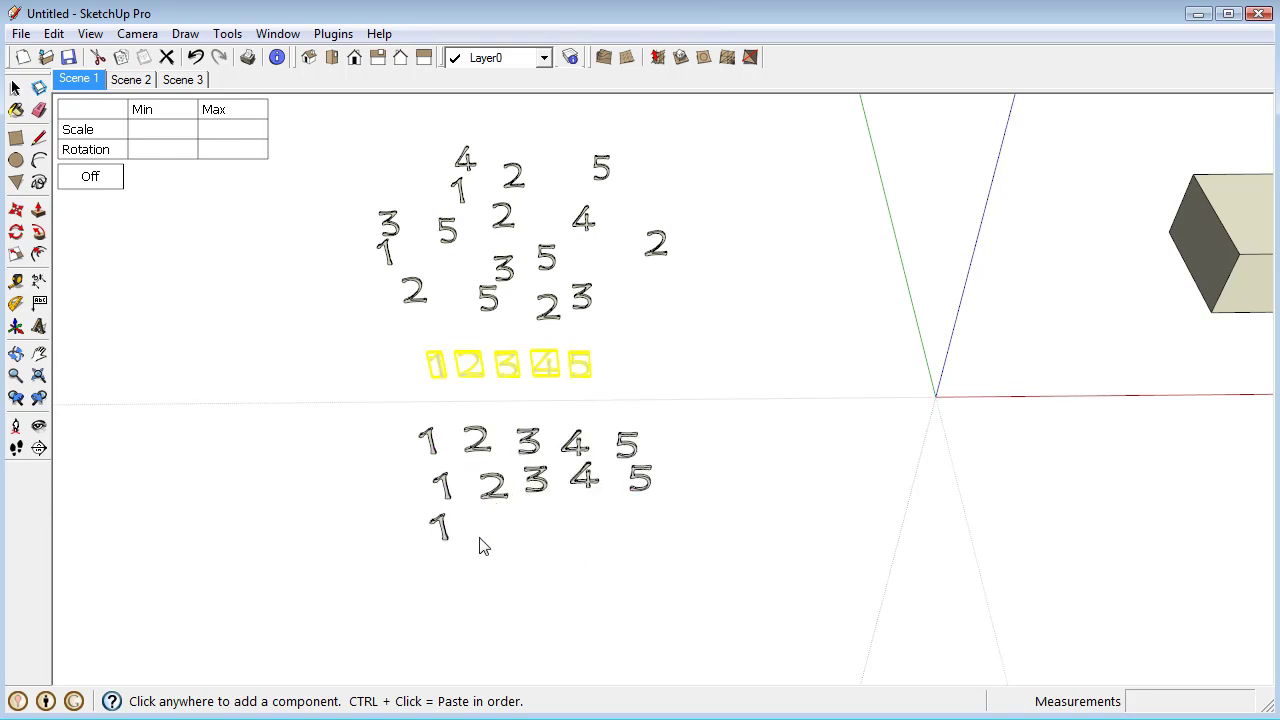
click(482, 543)
click(536, 540)
click(580, 536)
click(633, 537)
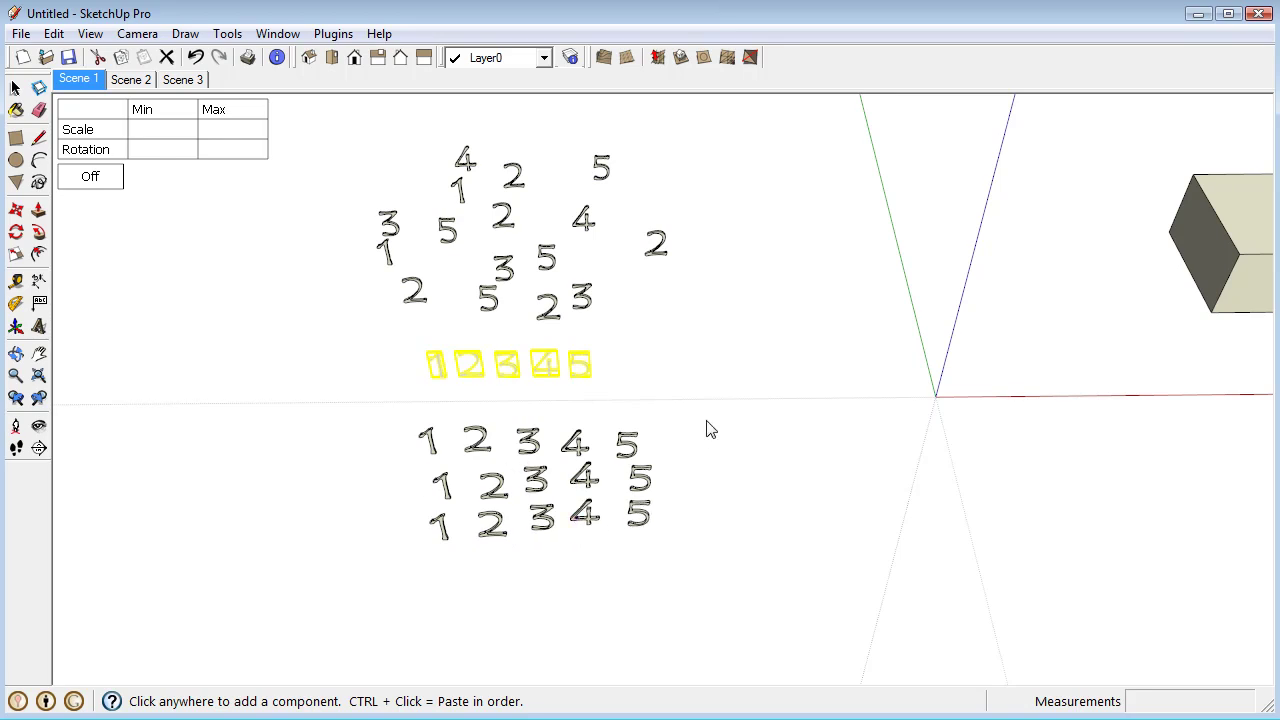
Scatter more copies of the number components in random order in the empty area between the existing numbers and the axis origin
click(704, 288)
click(685, 326)
click(684, 363)
click(766, 361)
click(741, 321)
click(738, 345)
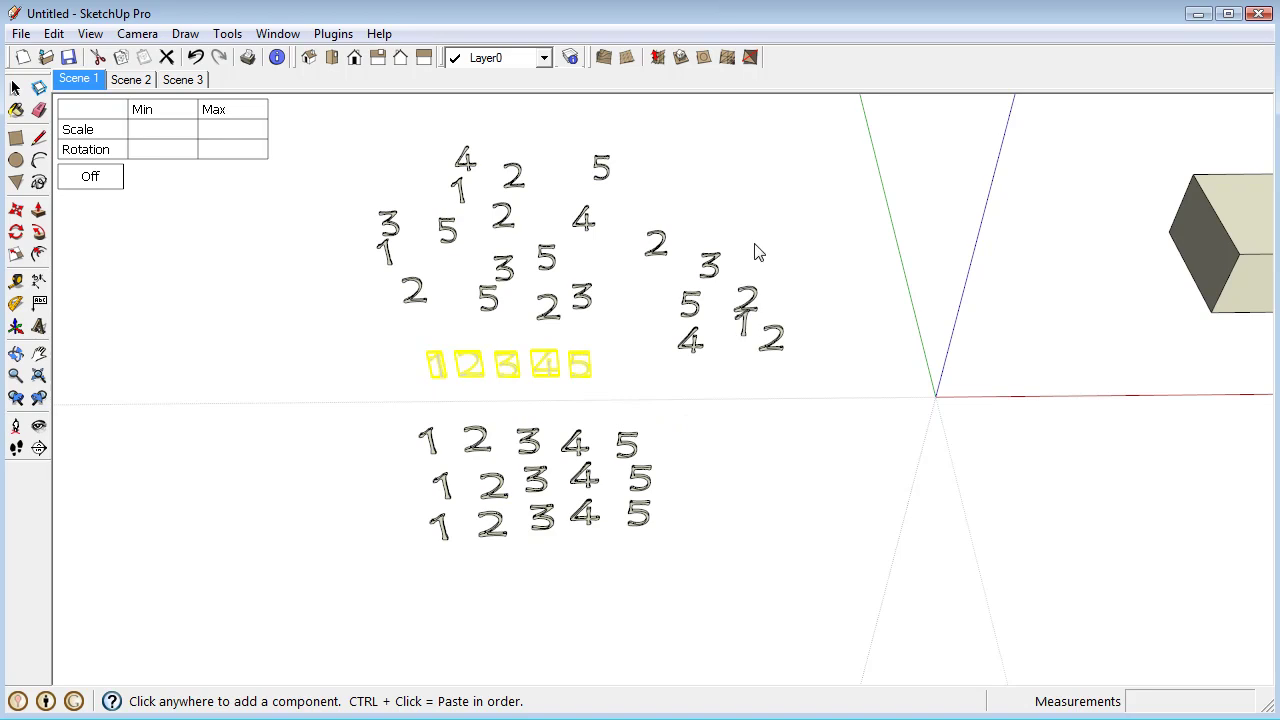
click(757, 252)
click(776, 293)
click(814, 291)
click(813, 213)
click(822, 320)
click(738, 164)
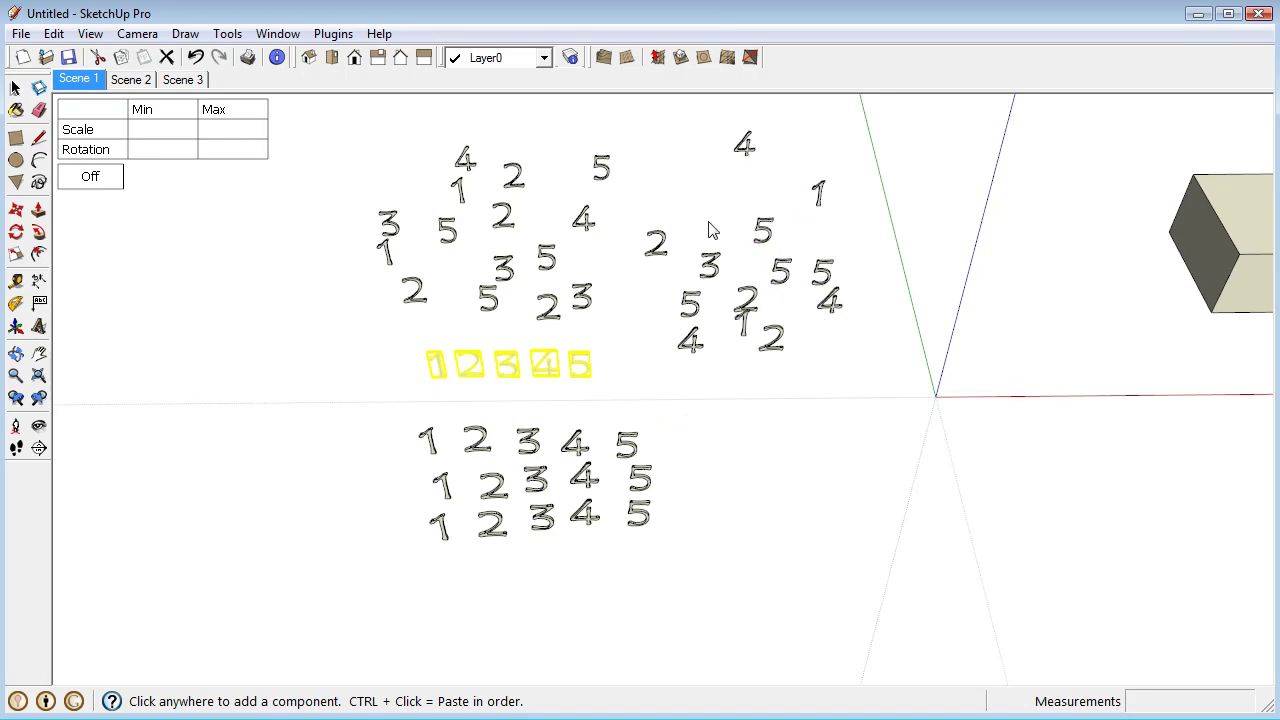
click(709, 227)
Turn on Repeat Copy randomization with scale from 50 to 200 percent and a maximum rotation of 360 degrees
click(100, 178)
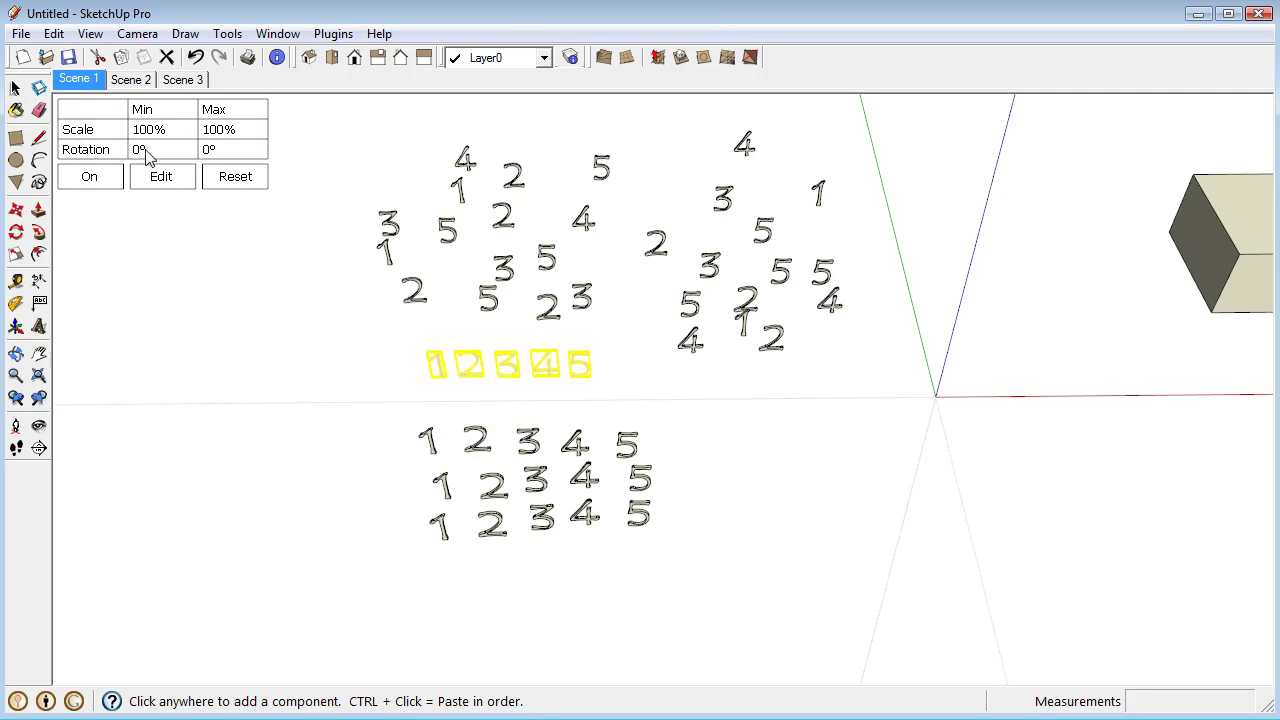
click(165, 180)
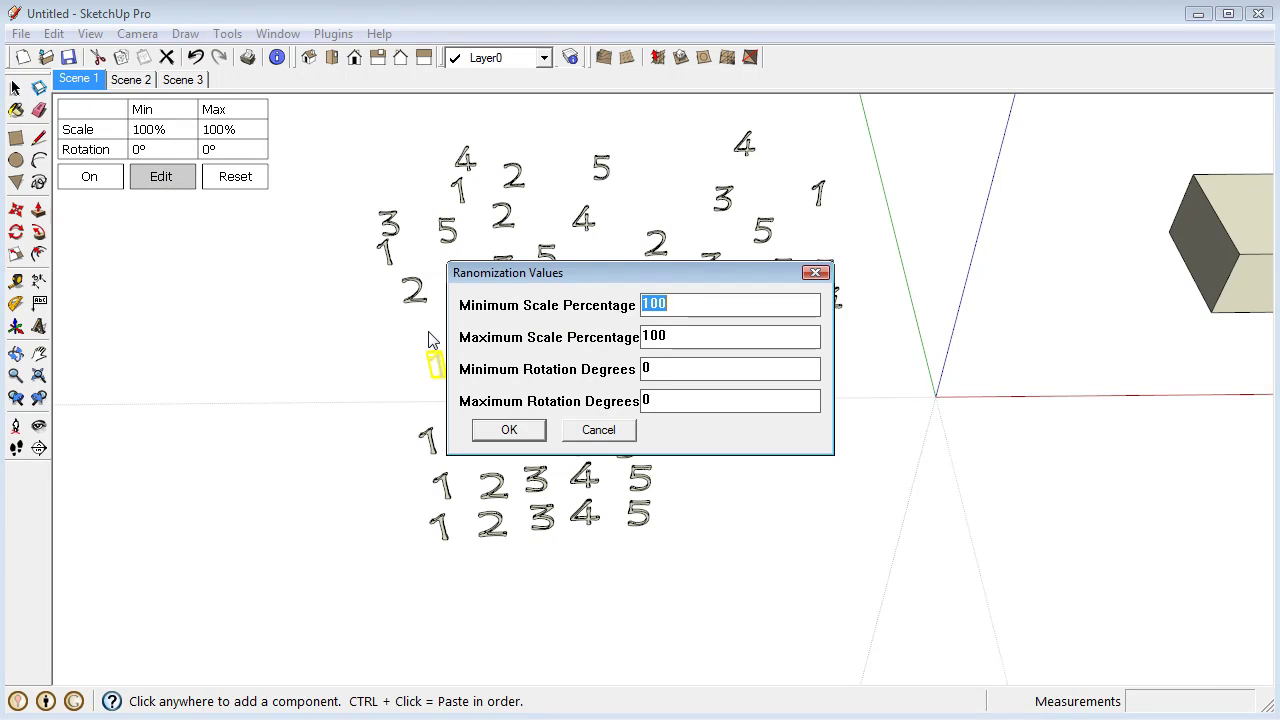
text(50)
key(Tab)
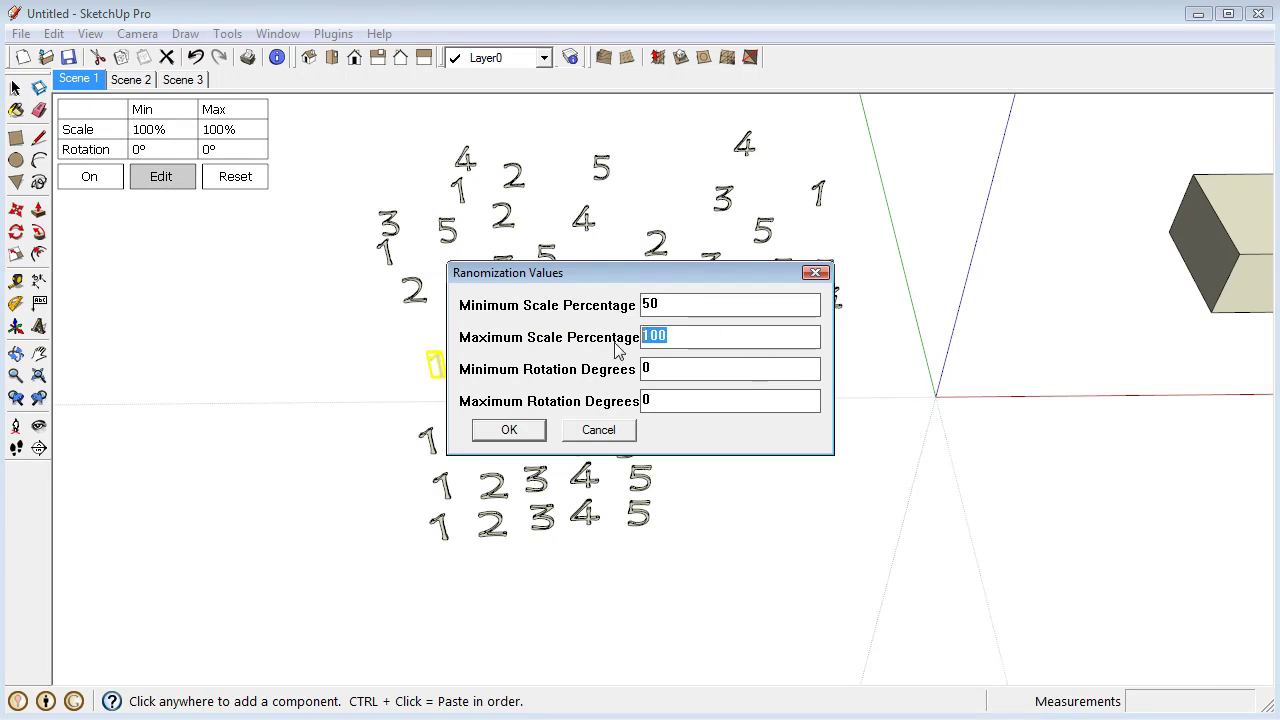
text(200)
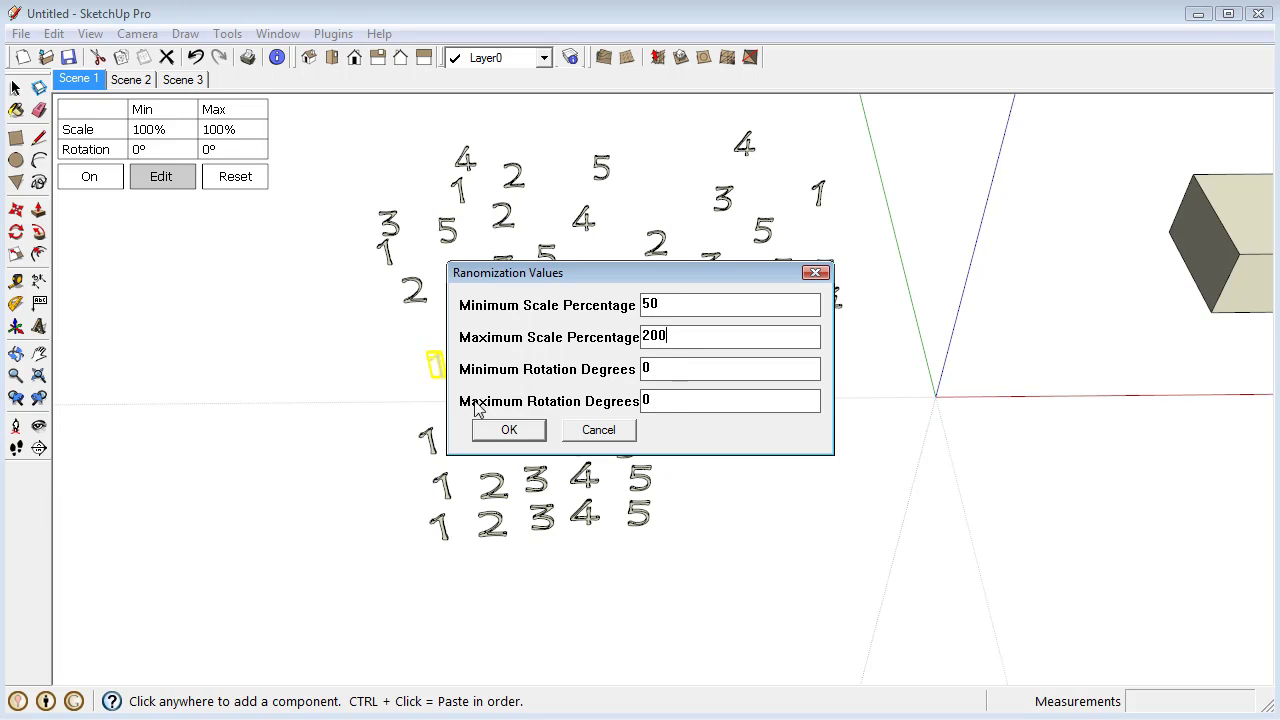
drag(688, 398, 582, 428)
text(360)
click(509, 430)
Scatter randomly scaled and rotated copies of the number components in the free space beside the original row
middle_drag(549, 349, 514, 383)
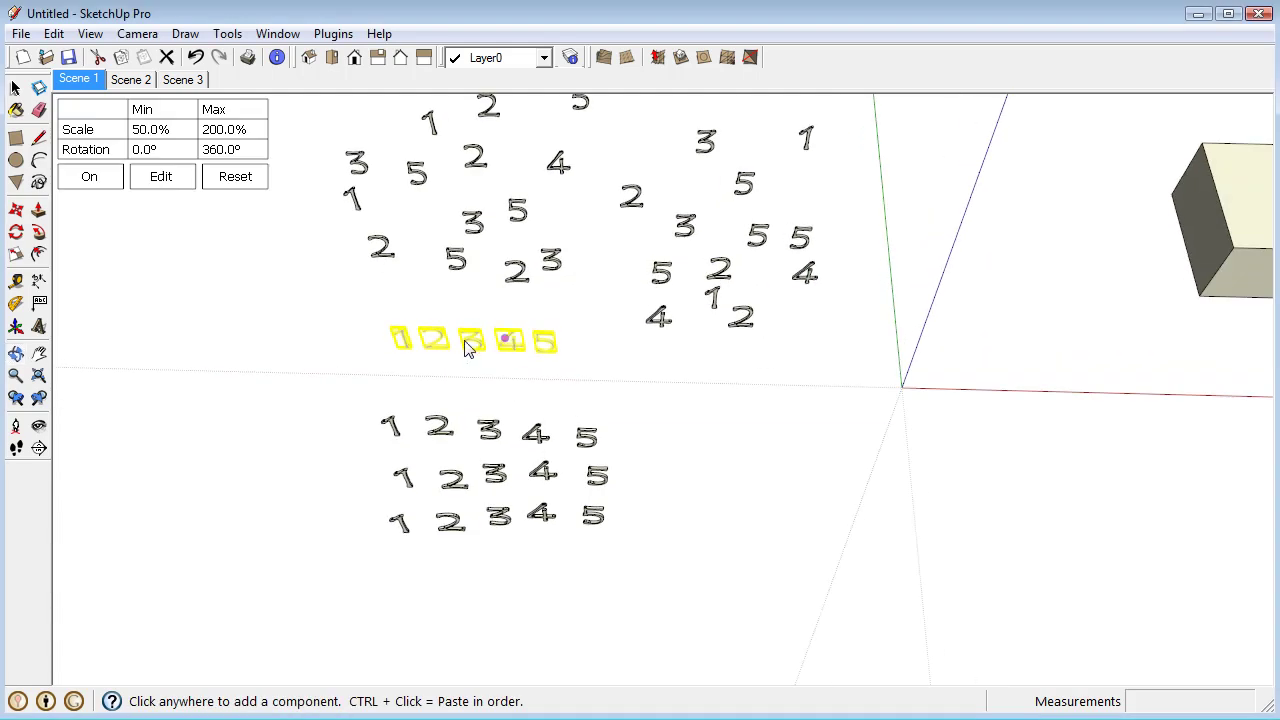
shift+middle_drag(465, 341, 655, 356)
click(516, 324)
click(507, 360)
click(435, 421)
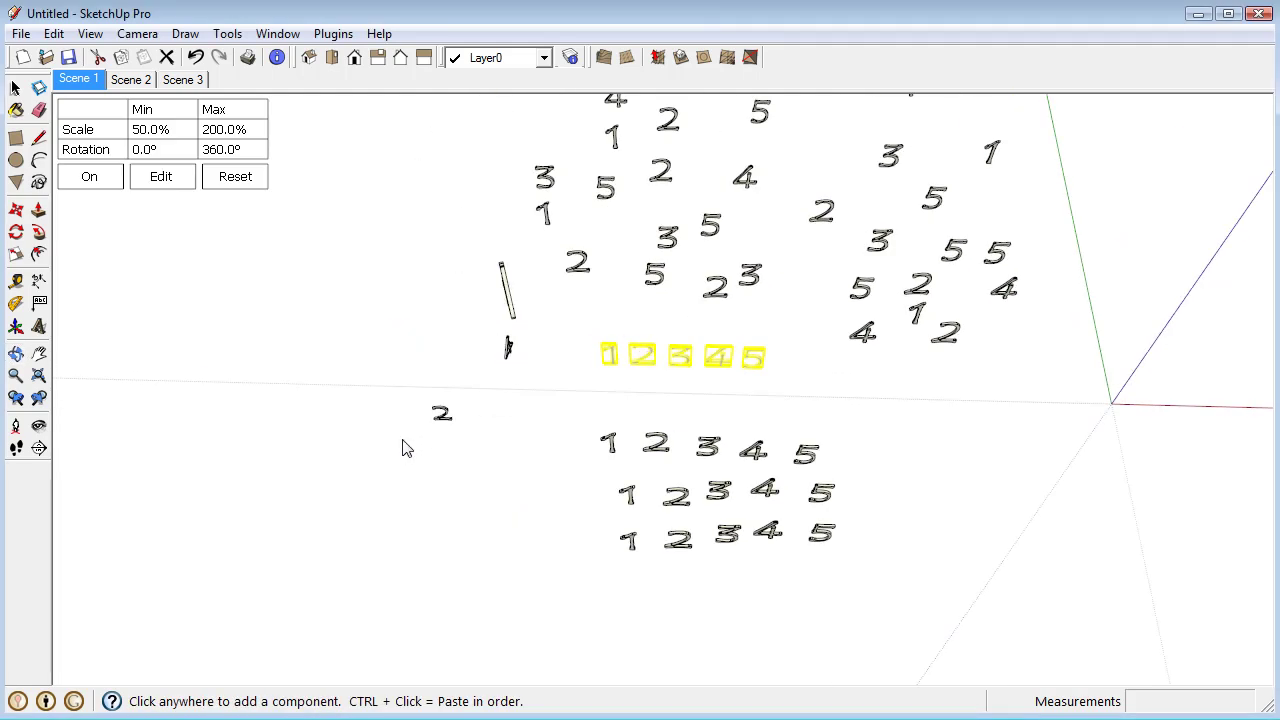
click(376, 449)
click(380, 348)
middle_drag(383, 368, 560, 257)
scroll(451, 390, up, 1)
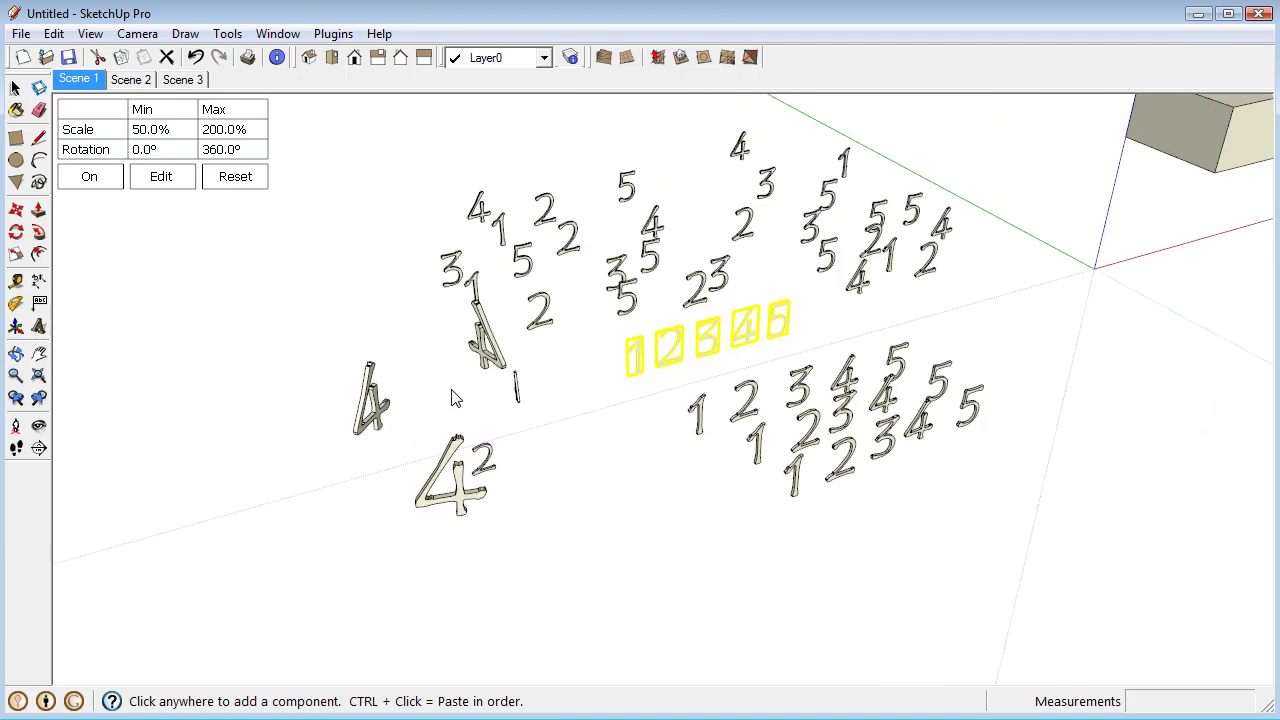
click(452, 398)
click(415, 451)
click(372, 546)
click(473, 615)
click(528, 588)
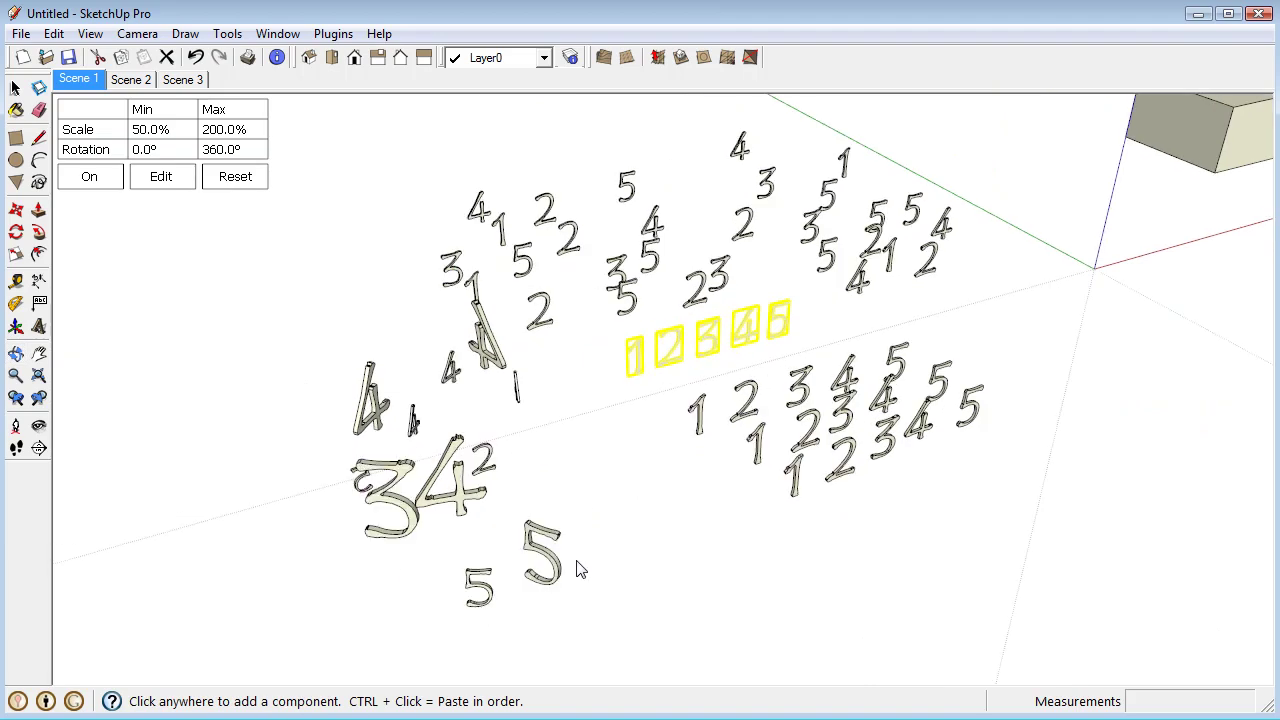
click(593, 568)
click(610, 495)
click(515, 425)
click(572, 385)
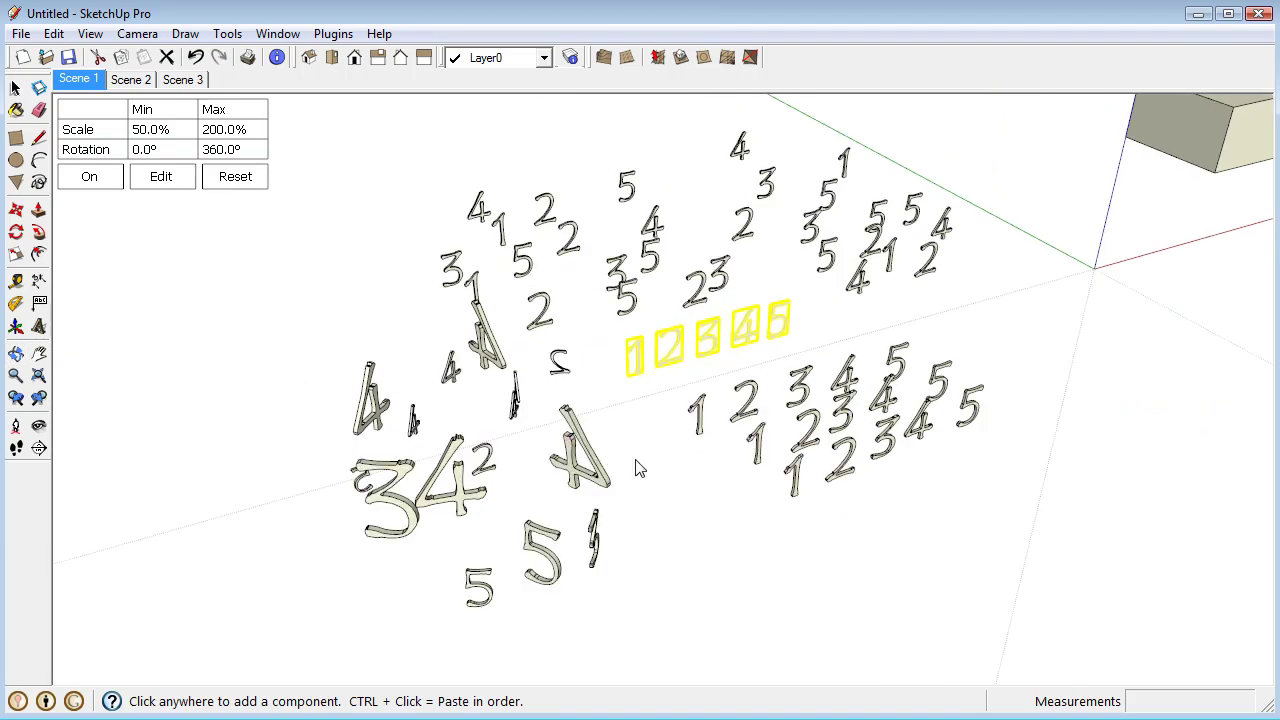
Leave Repeat Copy and clear the selection of the number components
middle_drag(640, 470, 500, 688)
middle_drag(525, 530, 489, 389)
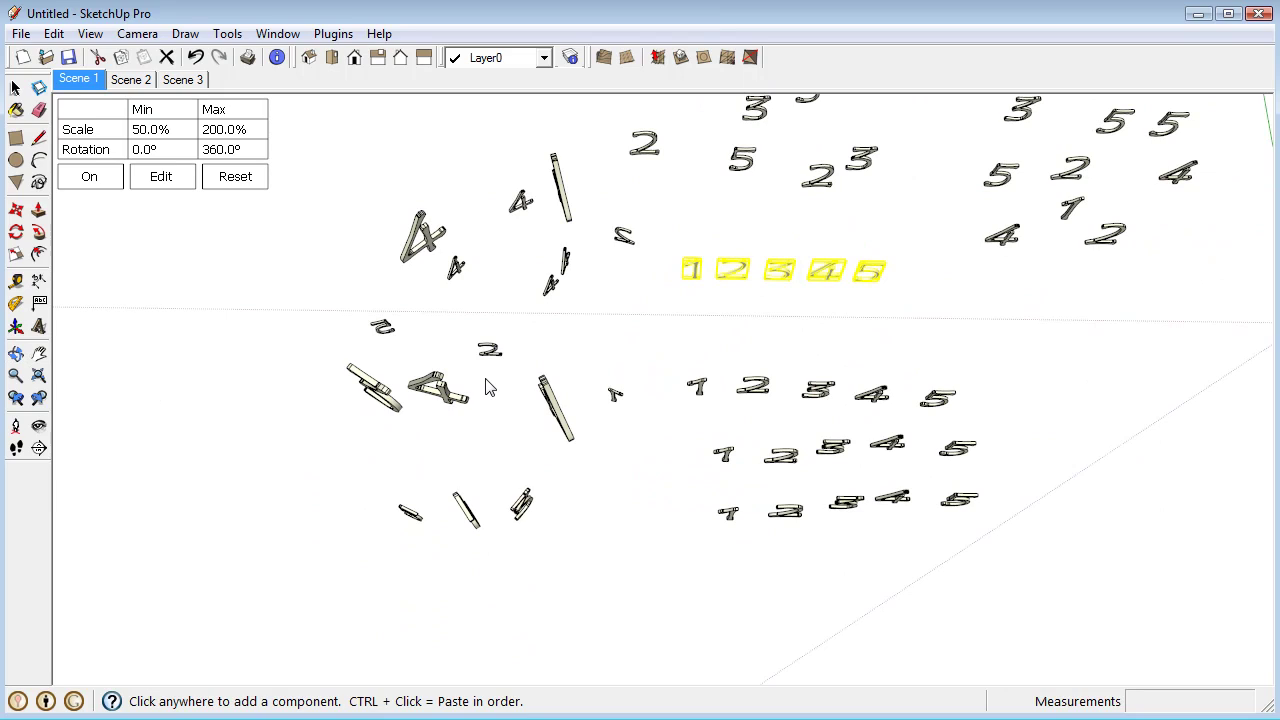
scroll(486, 387, up, 2)
middle_drag(366, 503, 466, 420)
key(space)
scroll(343, 390, down, 1)
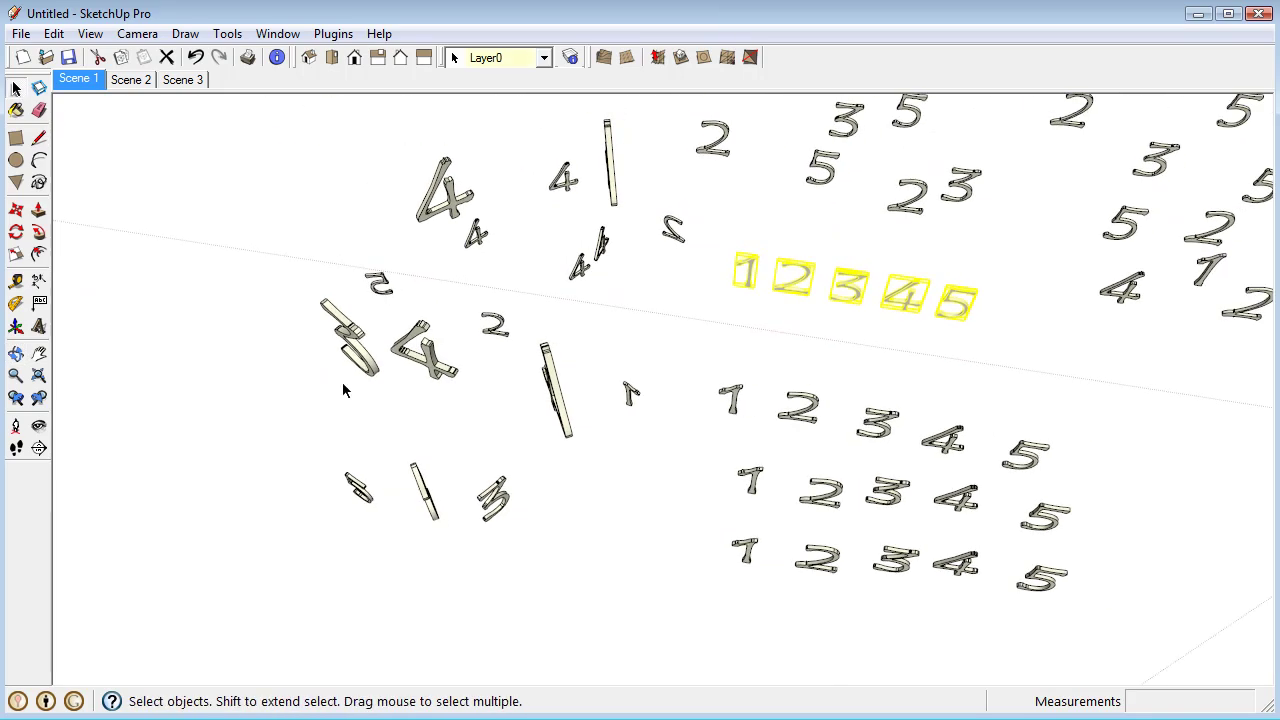
click(266, 313)
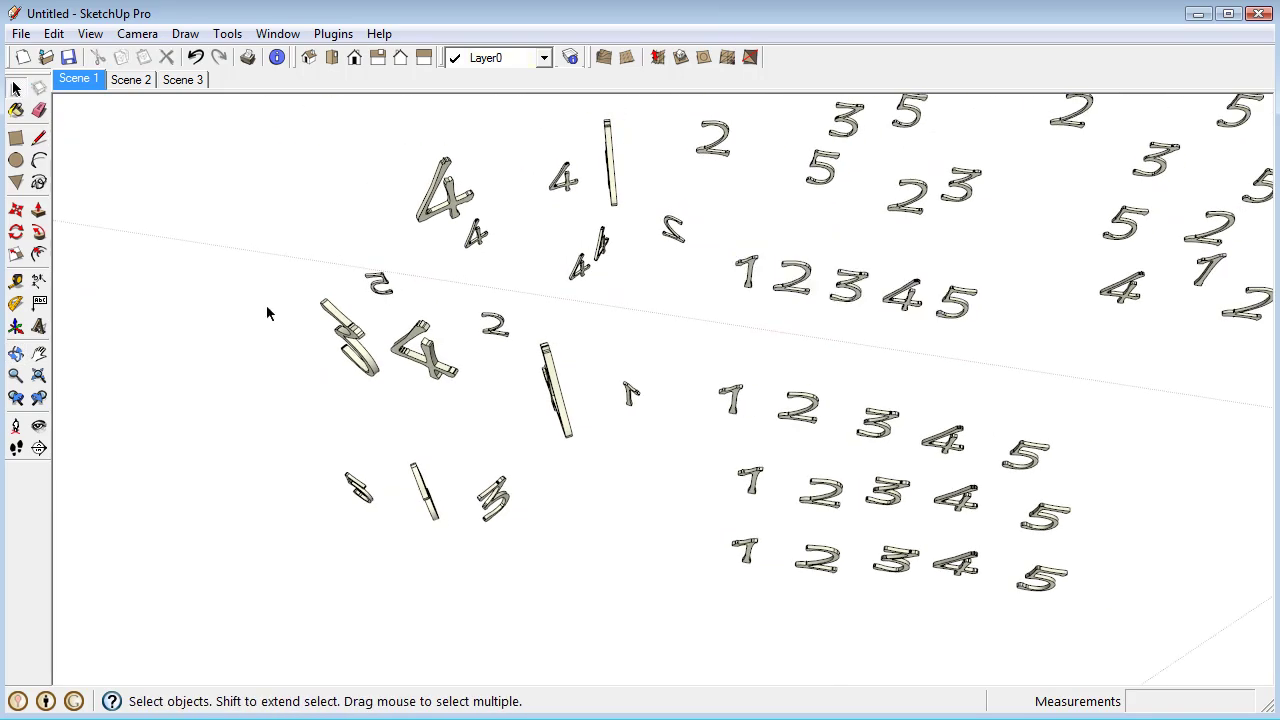
Select the large box, the freehand curve, the small box, the second set of numbers 1 to 5 and the Group text together
scroll(765, 296, down, 2)
middle_drag(765, 298, 638, 238)
middle_drag(236, 381, 440, 351)
scroll(504, 289, up, 3)
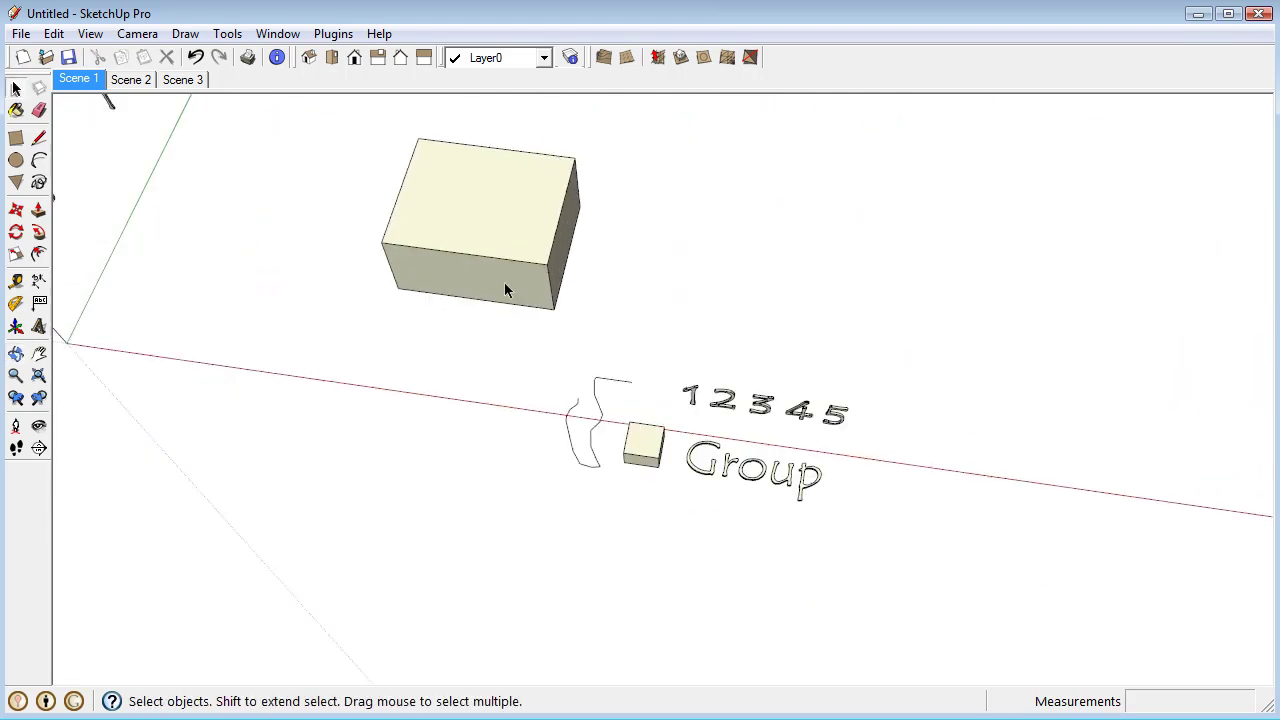
middle_drag(504, 289, 760, 578)
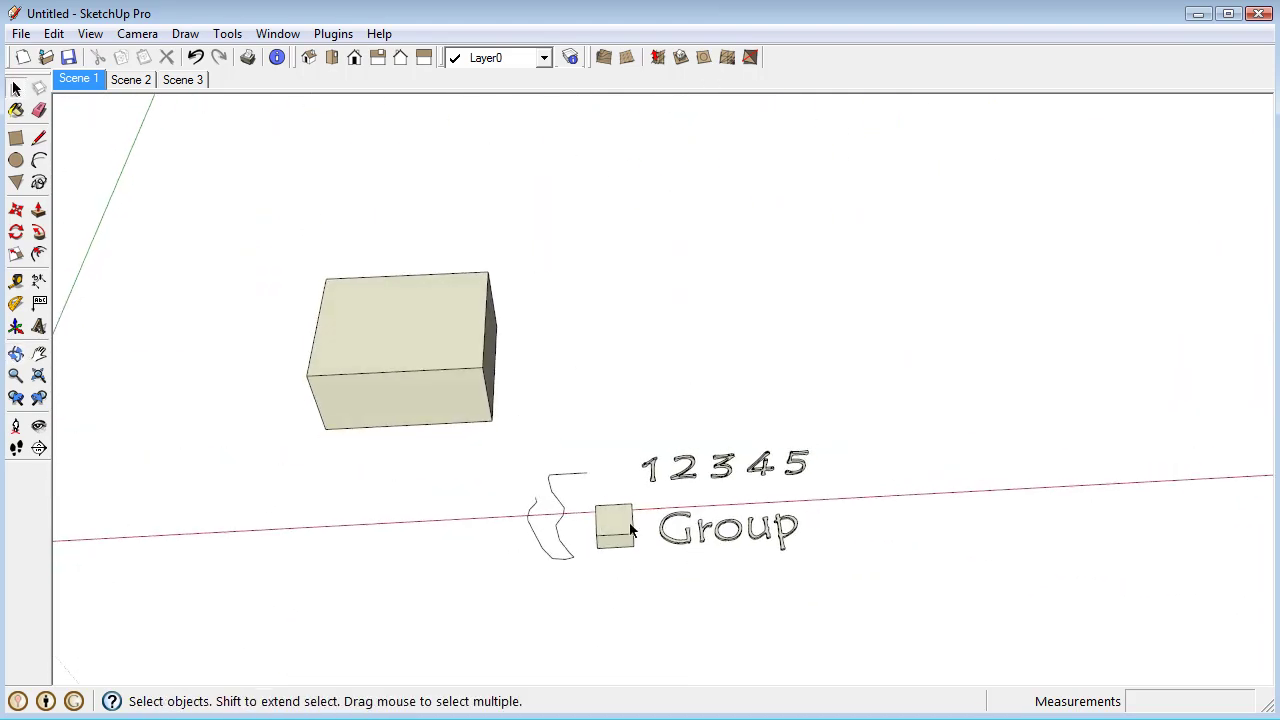
middle_drag(630, 530, 509, 449)
click(505, 440)
scroll(455, 398, up, 1)
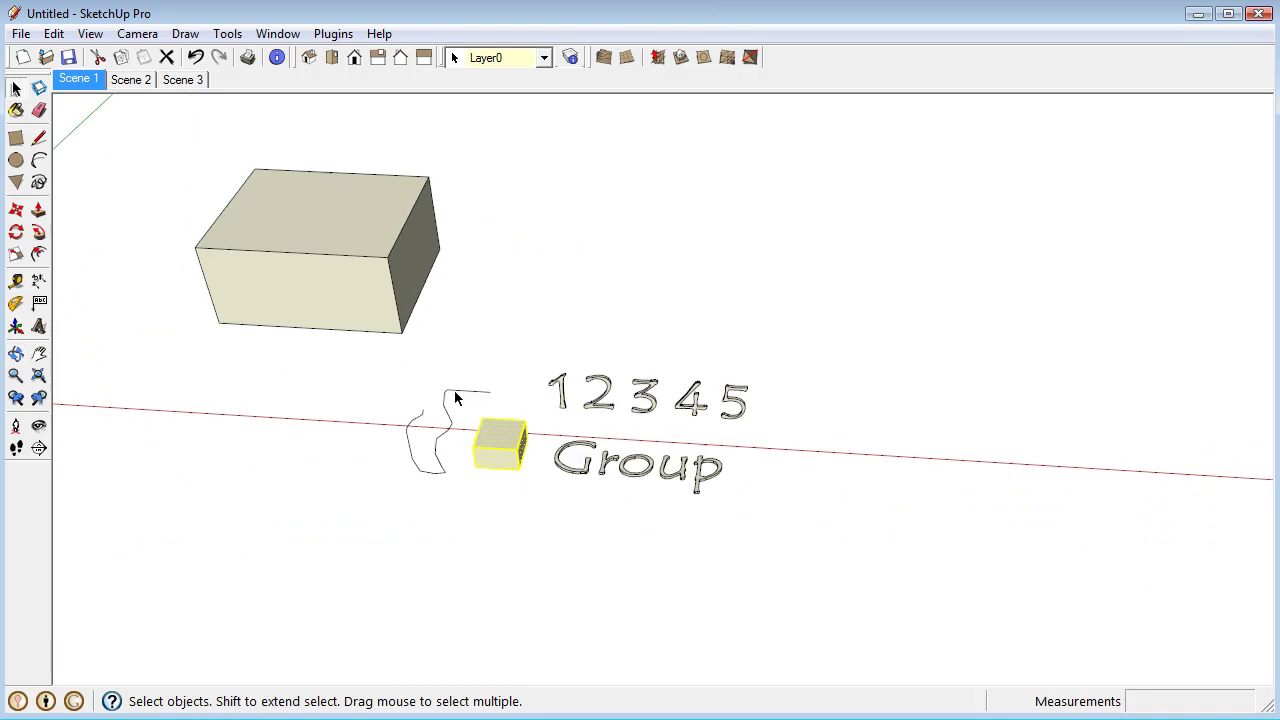
click(391, 248)
click(448, 440)
click(650, 476)
mouse_move(625, 443)
middle_down()
mouse_move(648, 477)
mouse_move(697, 474)
middle_up()
drag(322, 204, 166, 184)
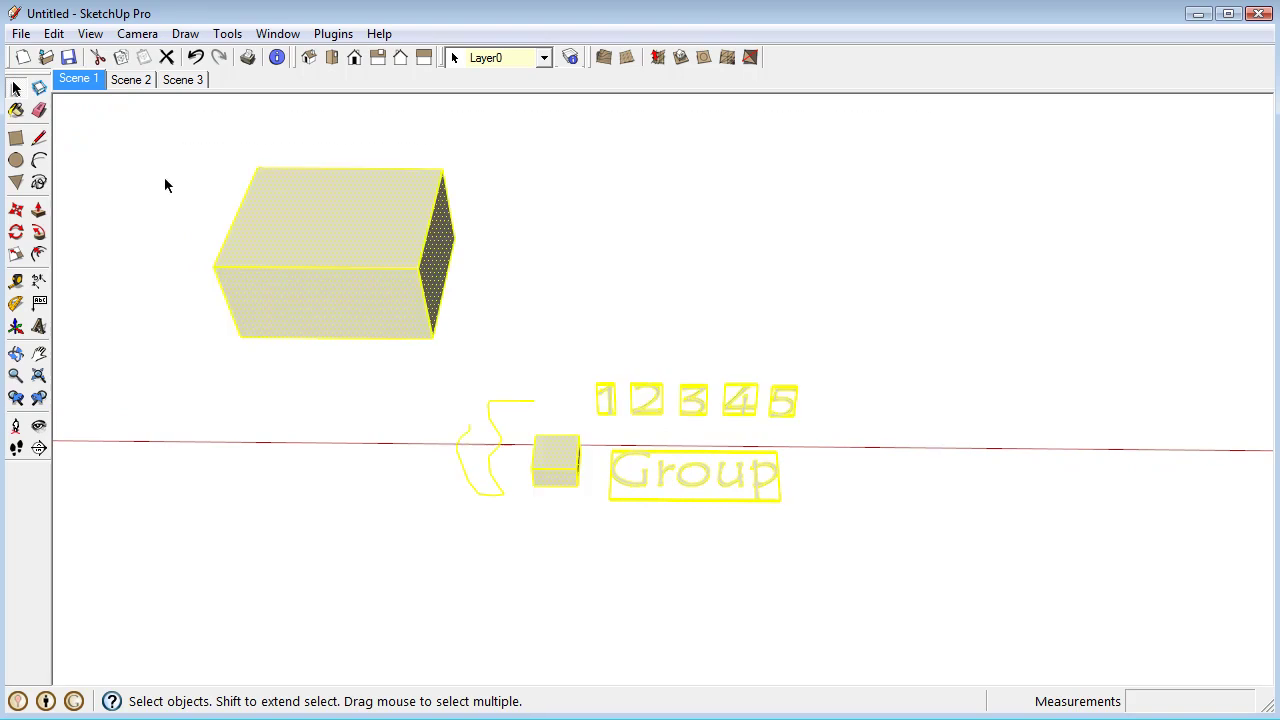
click(333, 34)
click(355, 80)
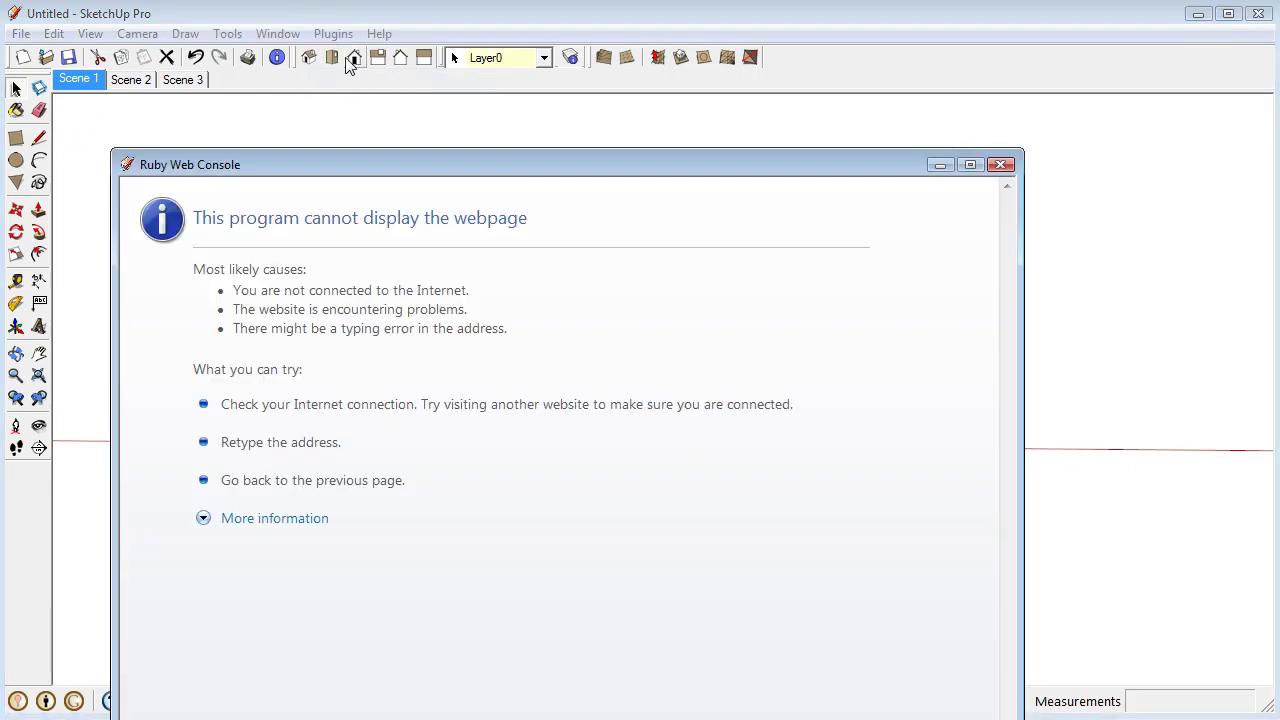
click(1001, 165)
Run Repeat Copy on the mixed selection and place four randomized copies in the empty space above the second number row
click(333, 34)
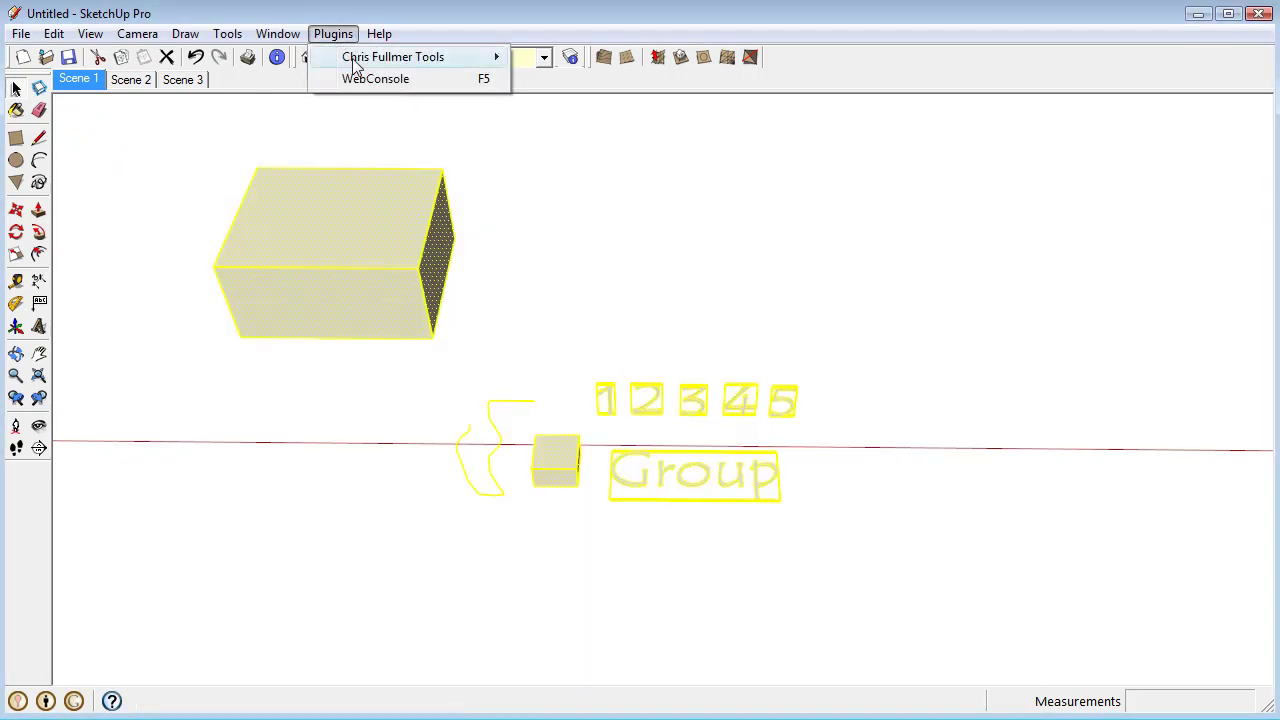
mouse_move(428, 57)
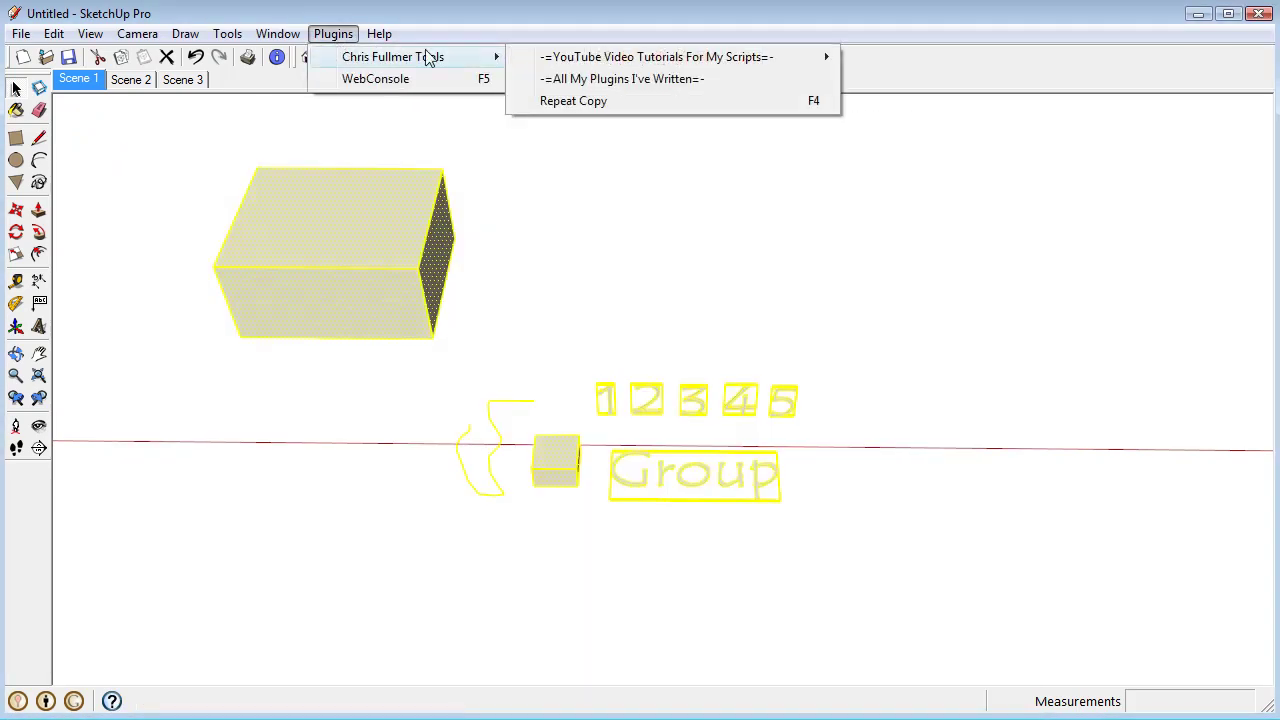
click(597, 102)
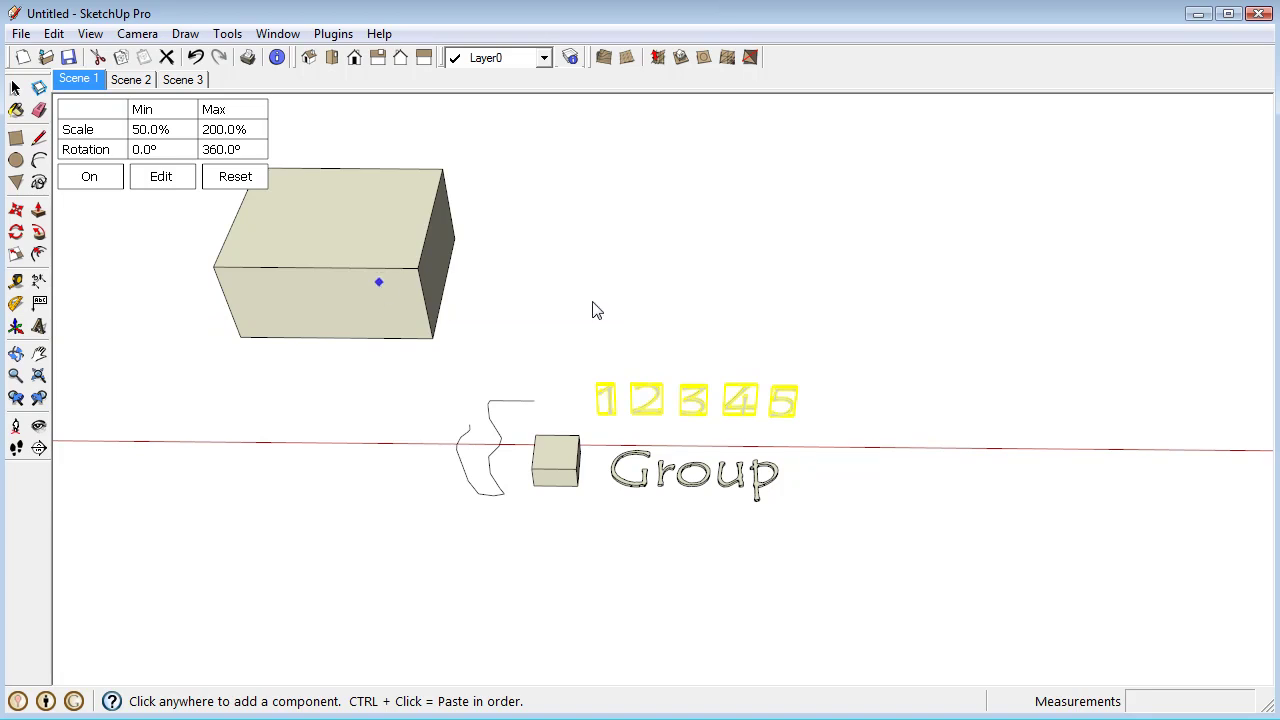
click(618, 264)
click(652, 320)
click(726, 305)
click(722, 318)
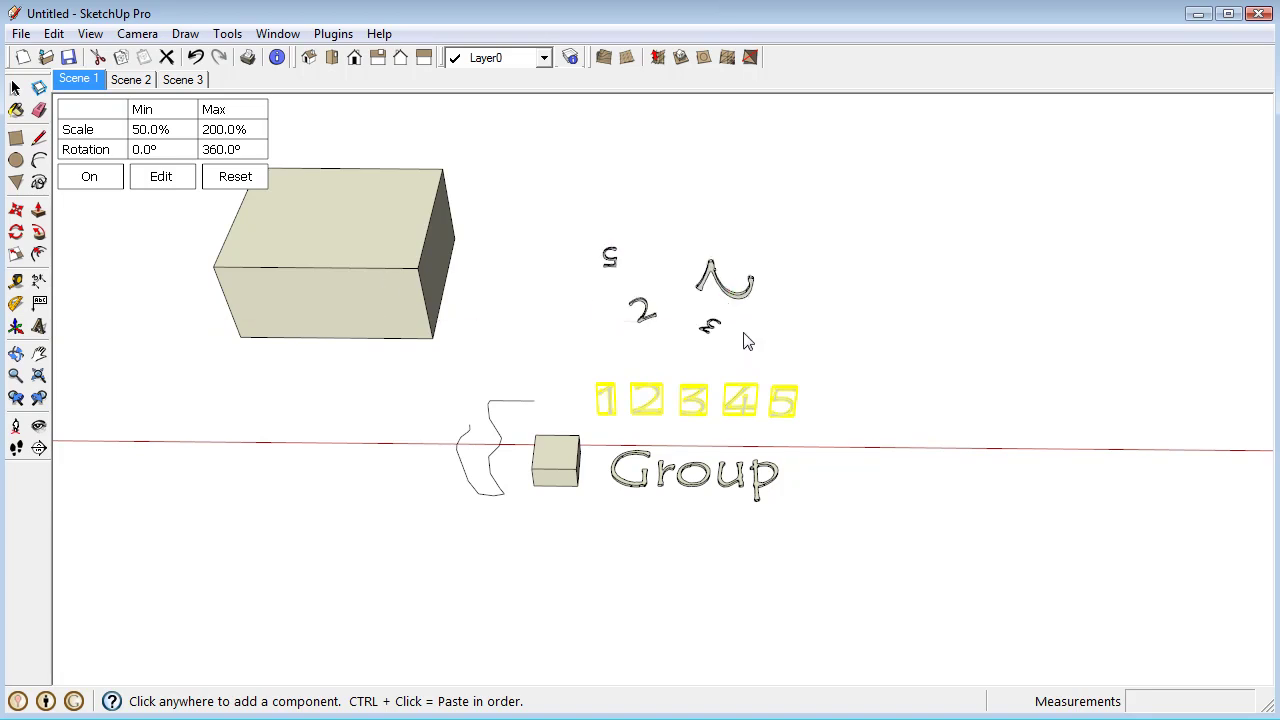
Scatter seven more randomly scaled and rotated number copies in the space above the selected second number row
click(732, 344)
click(800, 281)
click(707, 198)
click(657, 255)
click(572, 294)
click(581, 172)
click(623, 199)
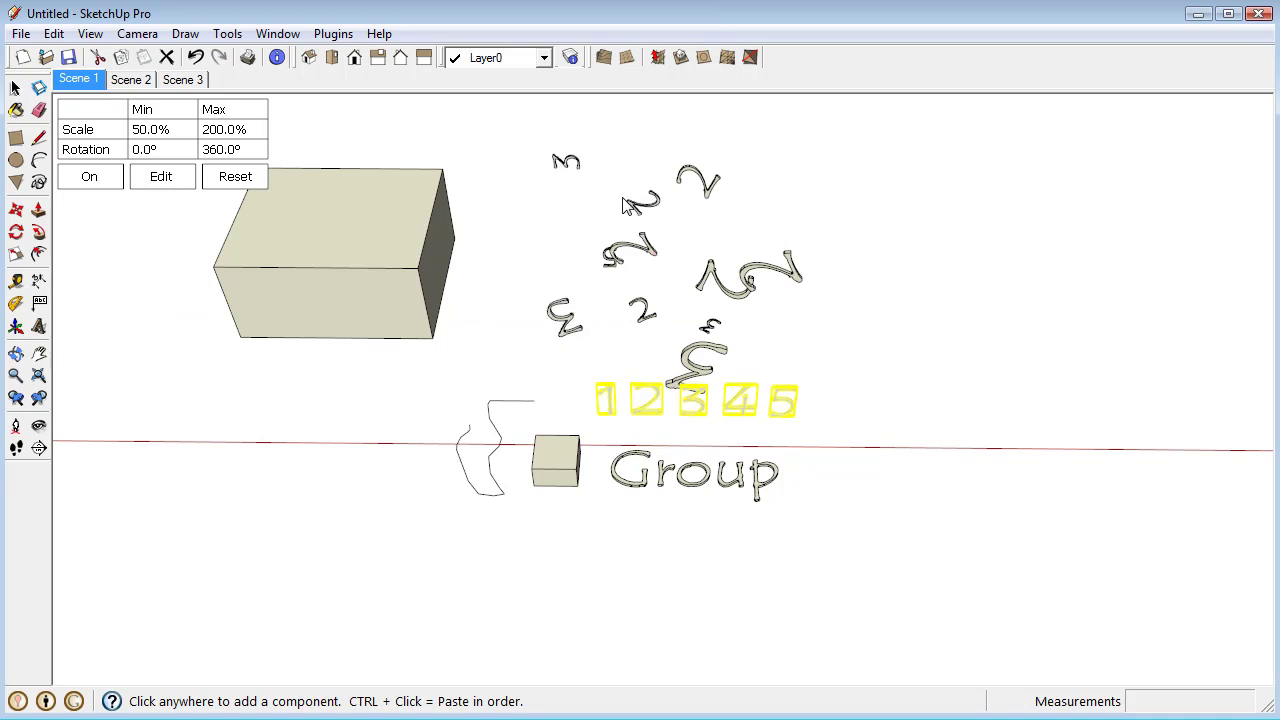
Turn off scale and rotation randomization and place eight plain number copies beside the randomized ones
click(96, 186)
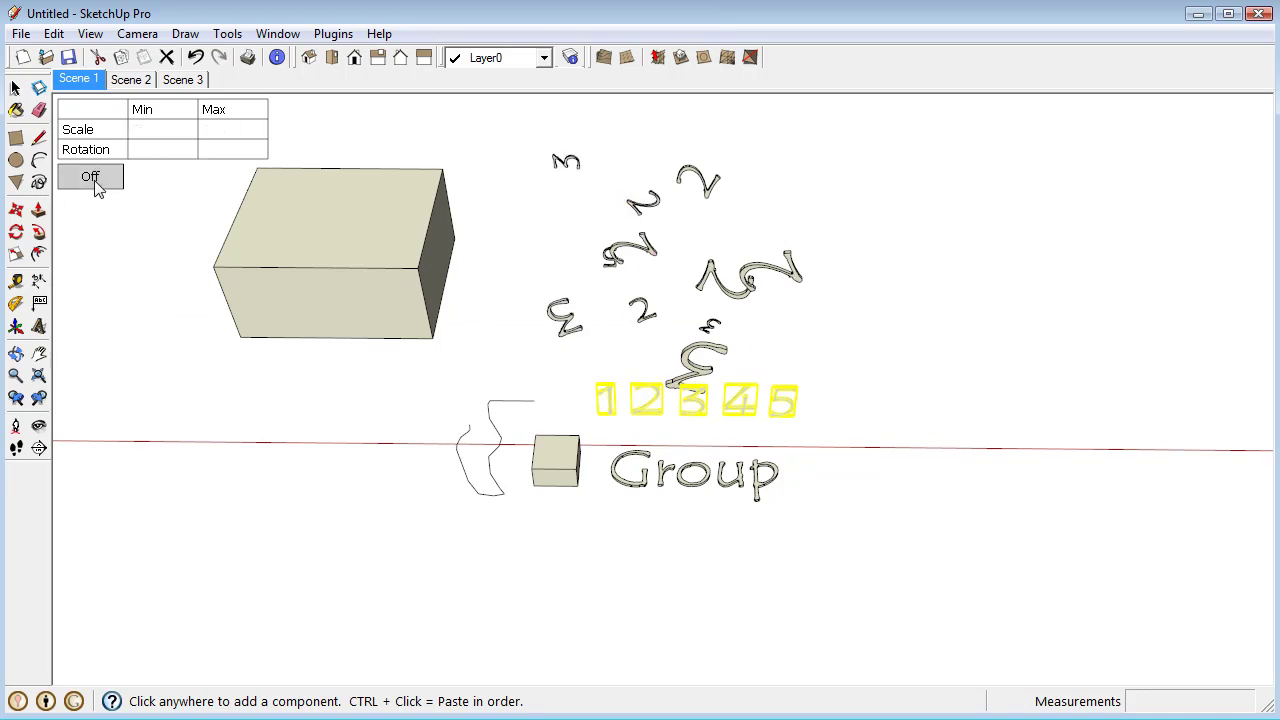
click(848, 182)
click(868, 238)
click(852, 310)
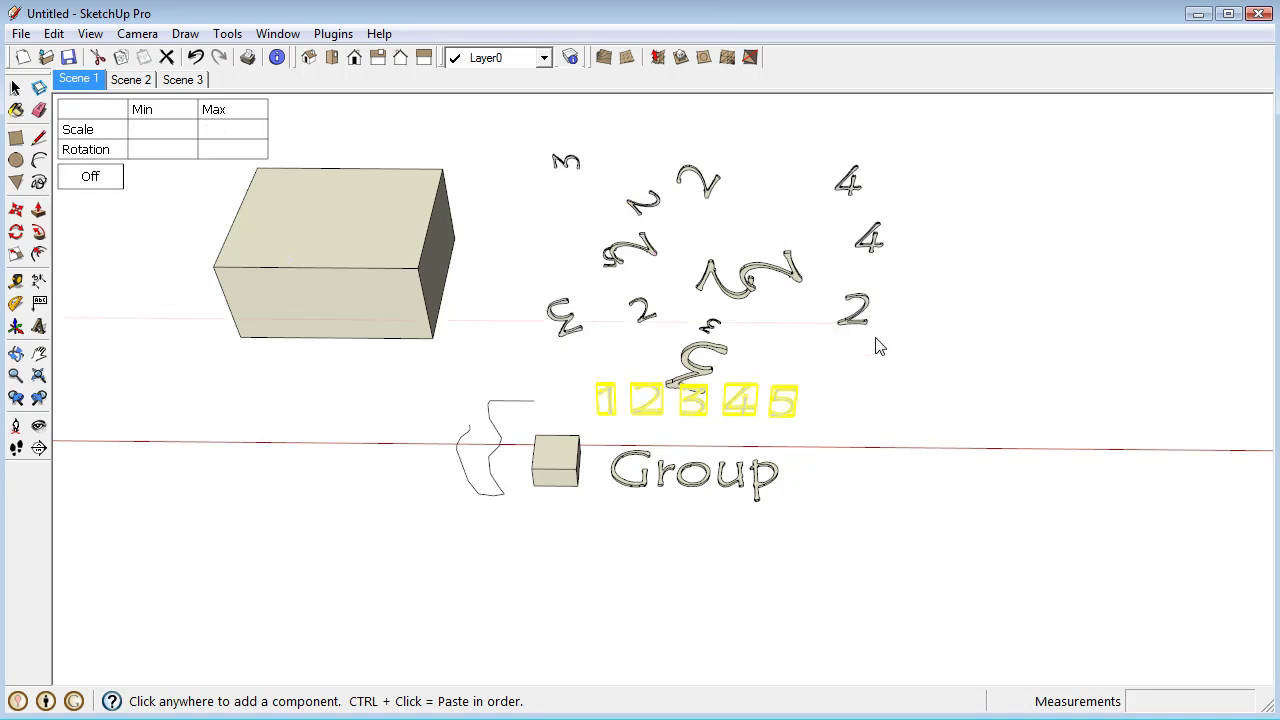
click(893, 310)
click(952, 312)
click(948, 215)
click(932, 150)
click(937, 252)
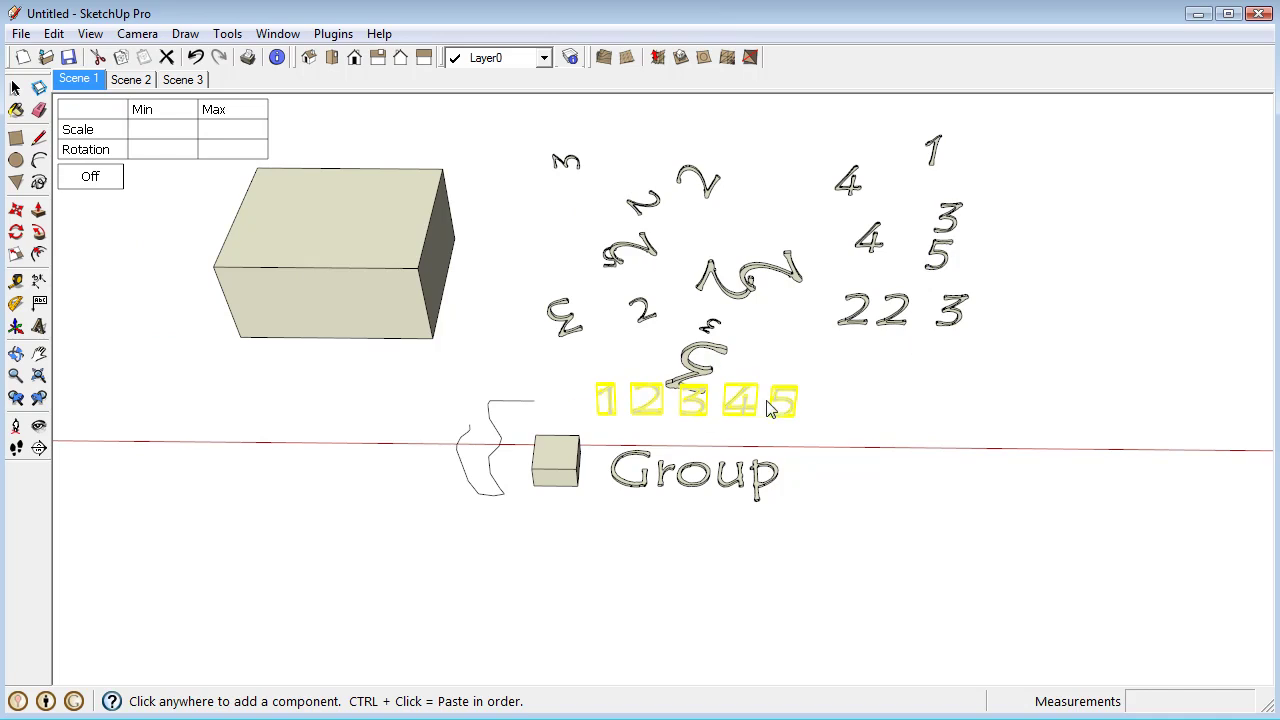
Leave Repeat Copy and select only the Group text
shift+middle_drag(851, 393, 690, 366)
click(747, 357)
shift+middle_drag(578, 408, 465, 416)
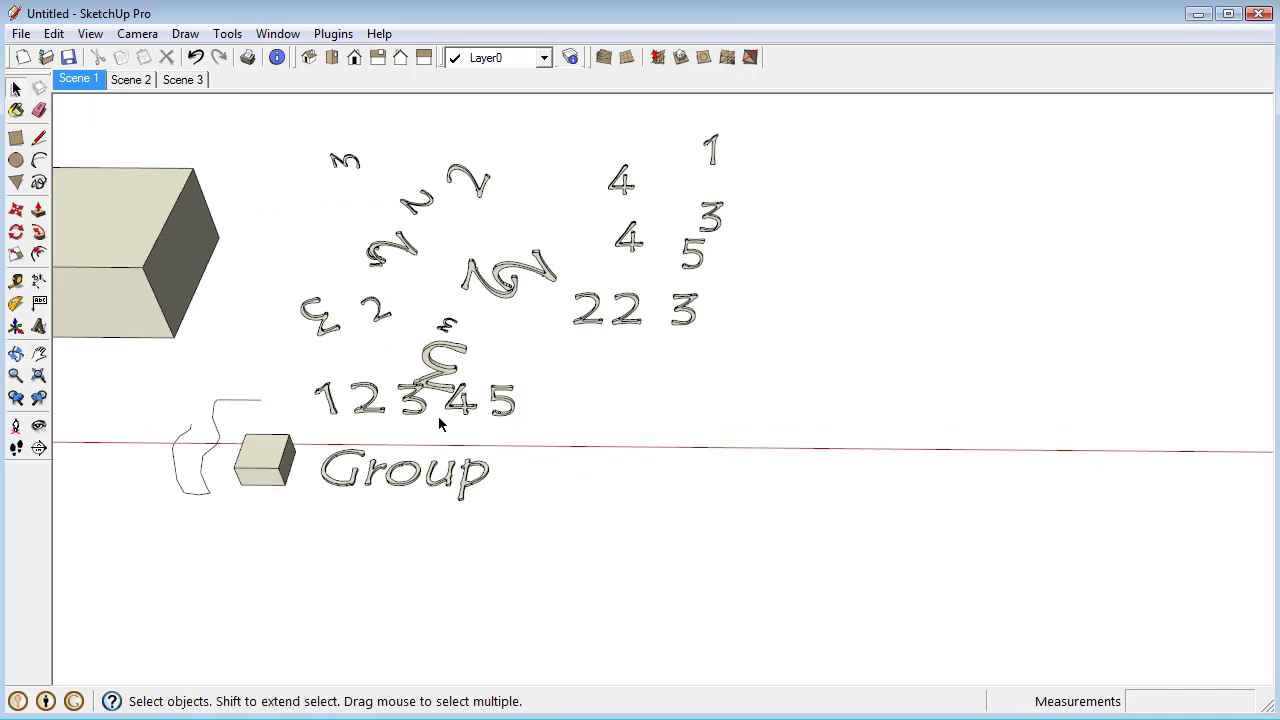
click(503, 400)
click(475, 487)
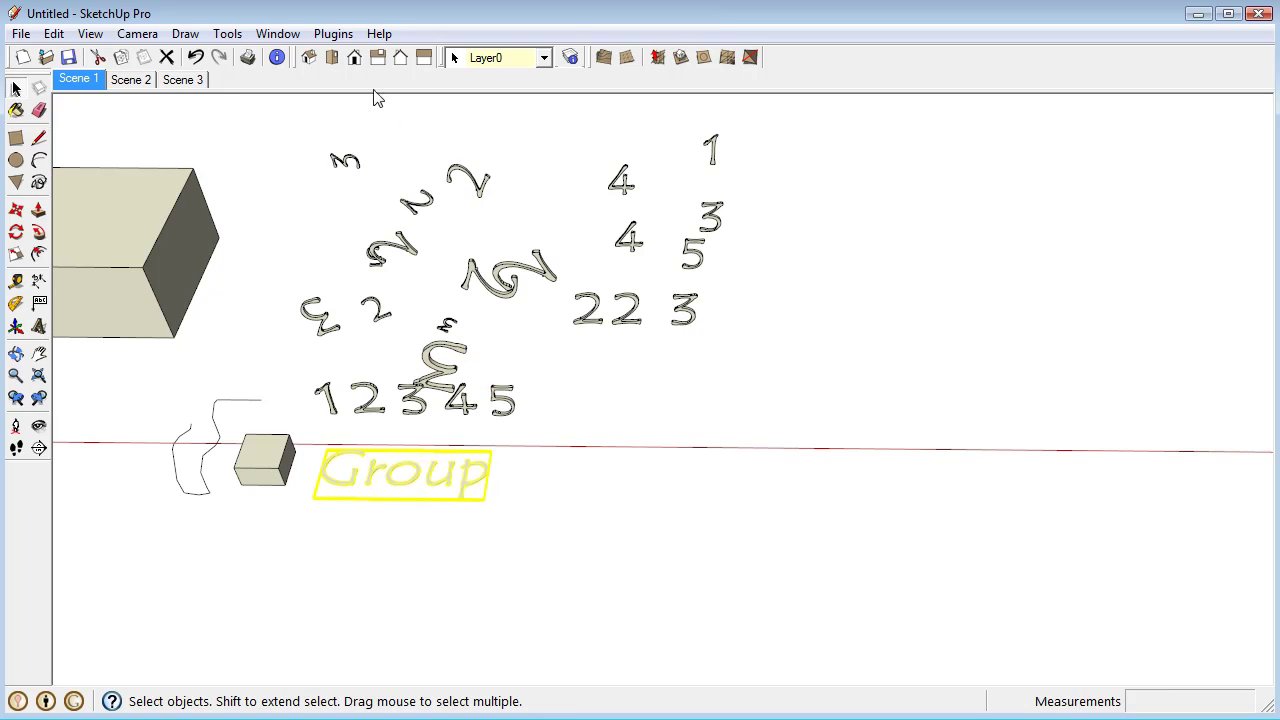
Try to run Repeat Copy on the Group text while it is still a group
click(333, 33)
mouse_move(347, 60)
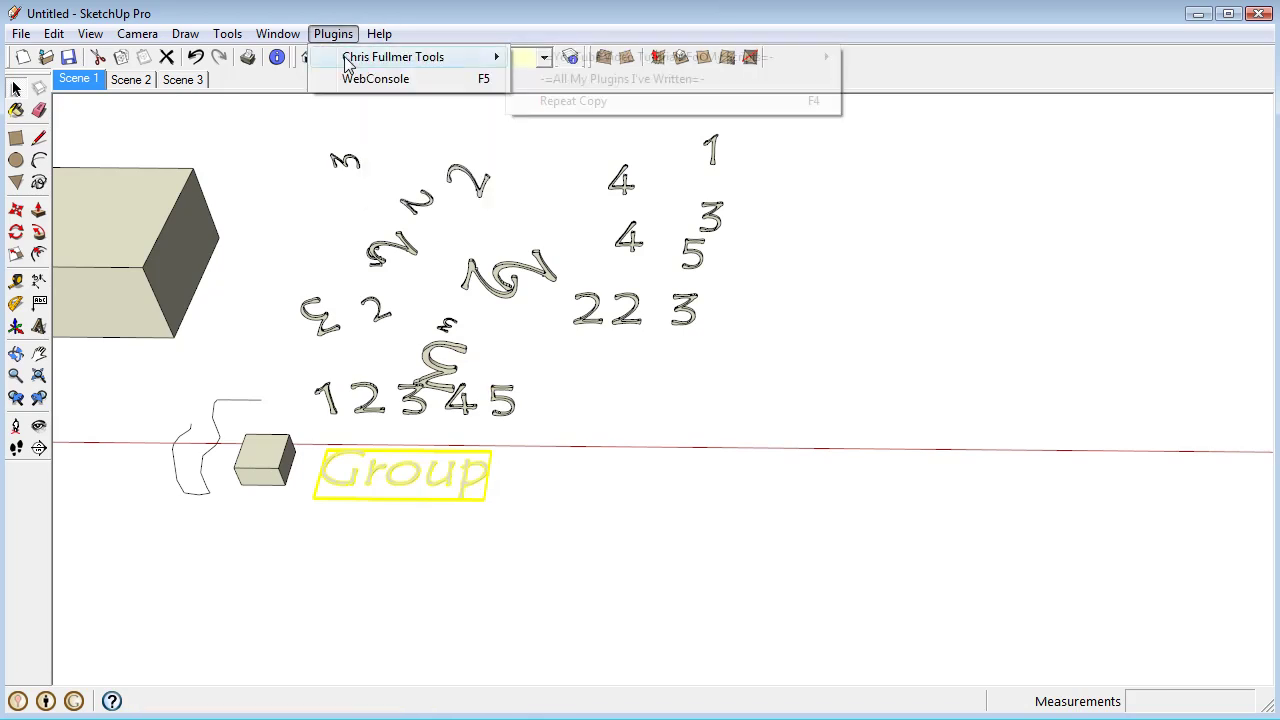
click(575, 101)
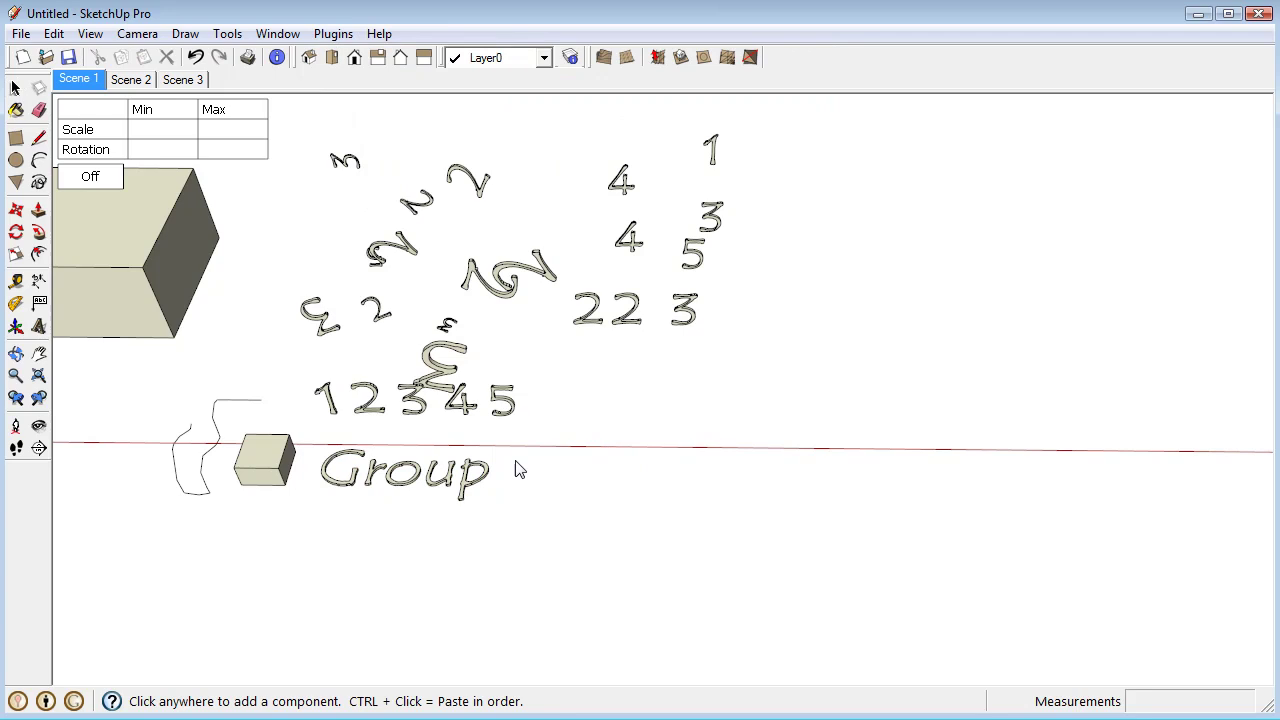
key(space)
Convert the Group text into a component and keep it selected
right_click(481, 475)
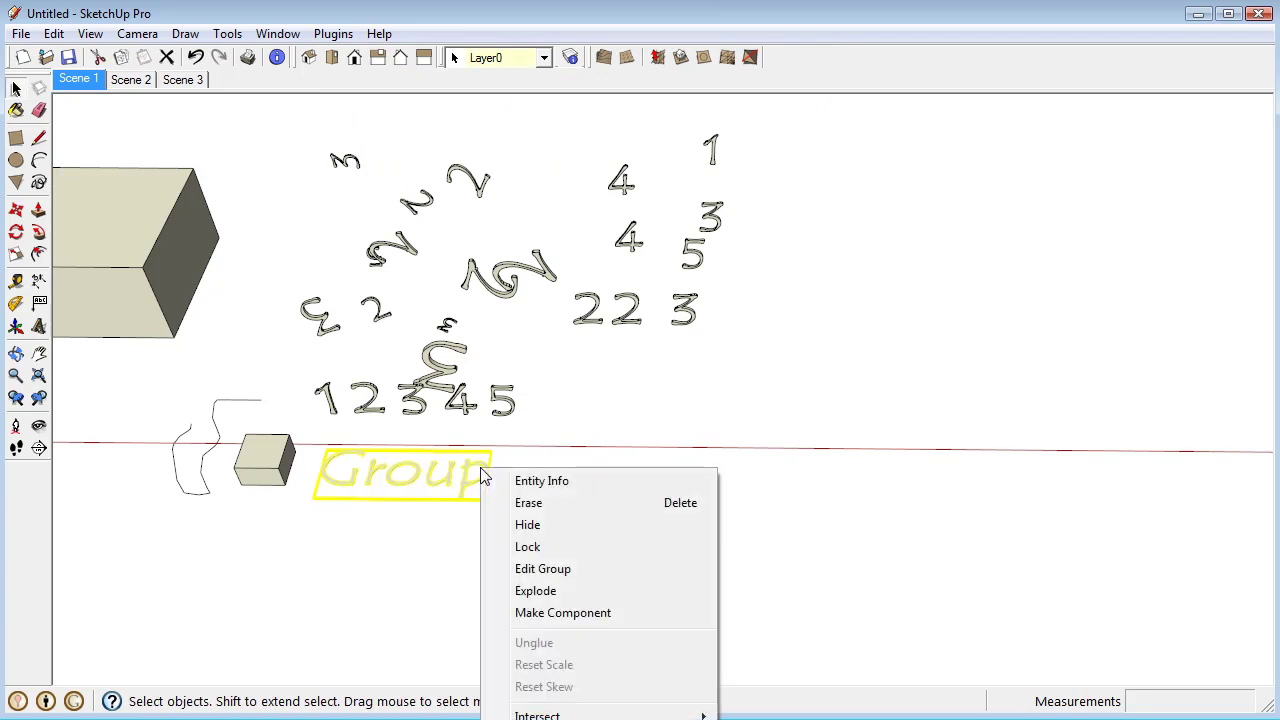
click(565, 620)
click(370, 476)
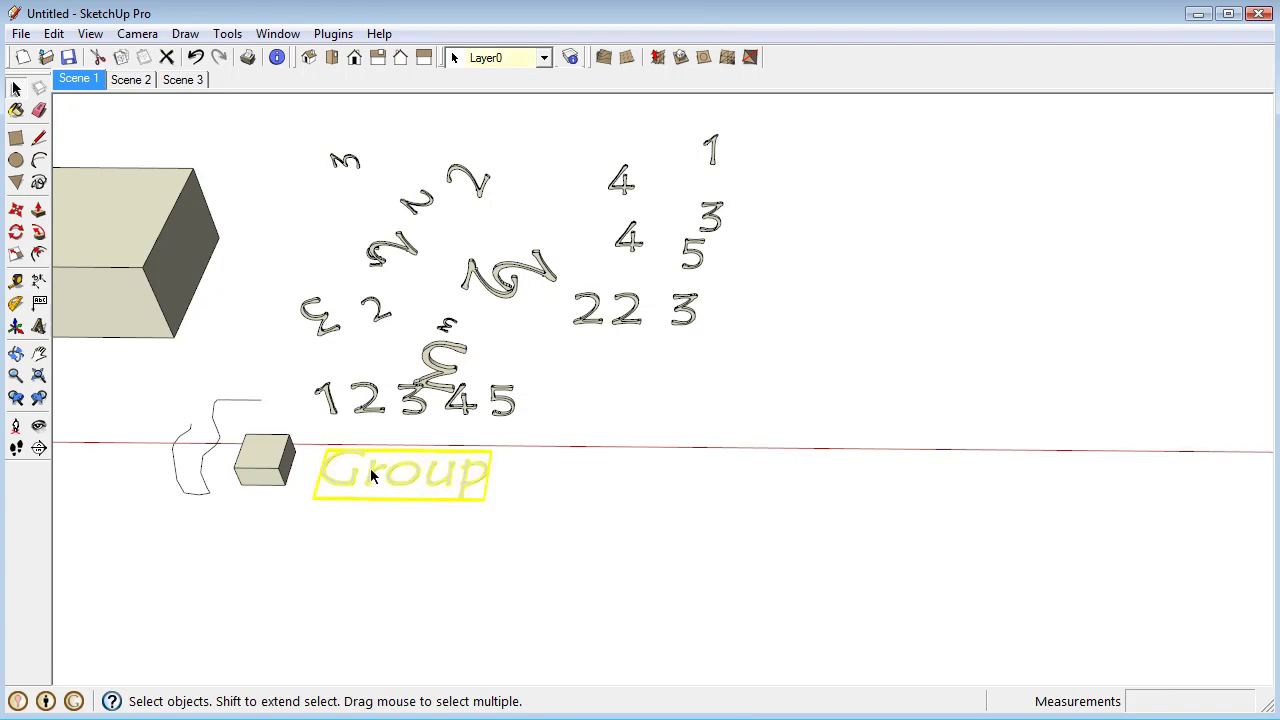
Run Repeat Copy on the Group component and place eight plain copies in an arc around it
click(333, 33)
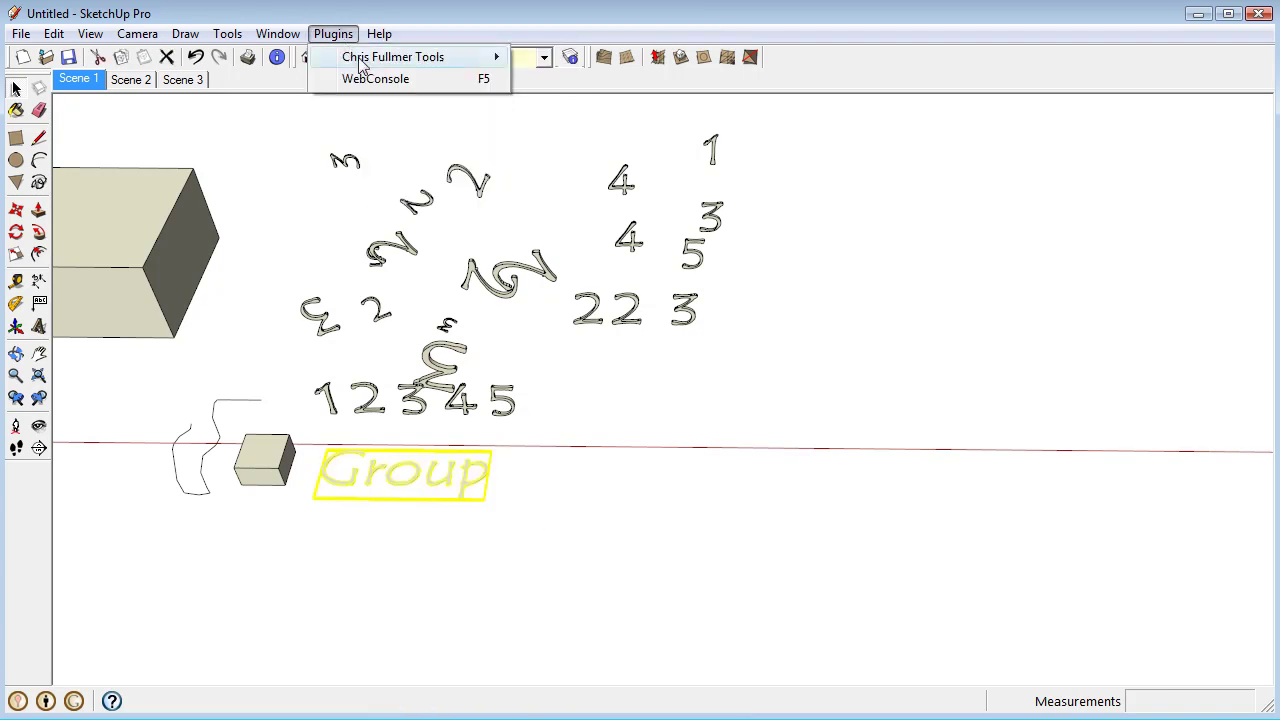
mouse_move(420, 57)
click(573, 101)
click(634, 489)
click(618, 528)
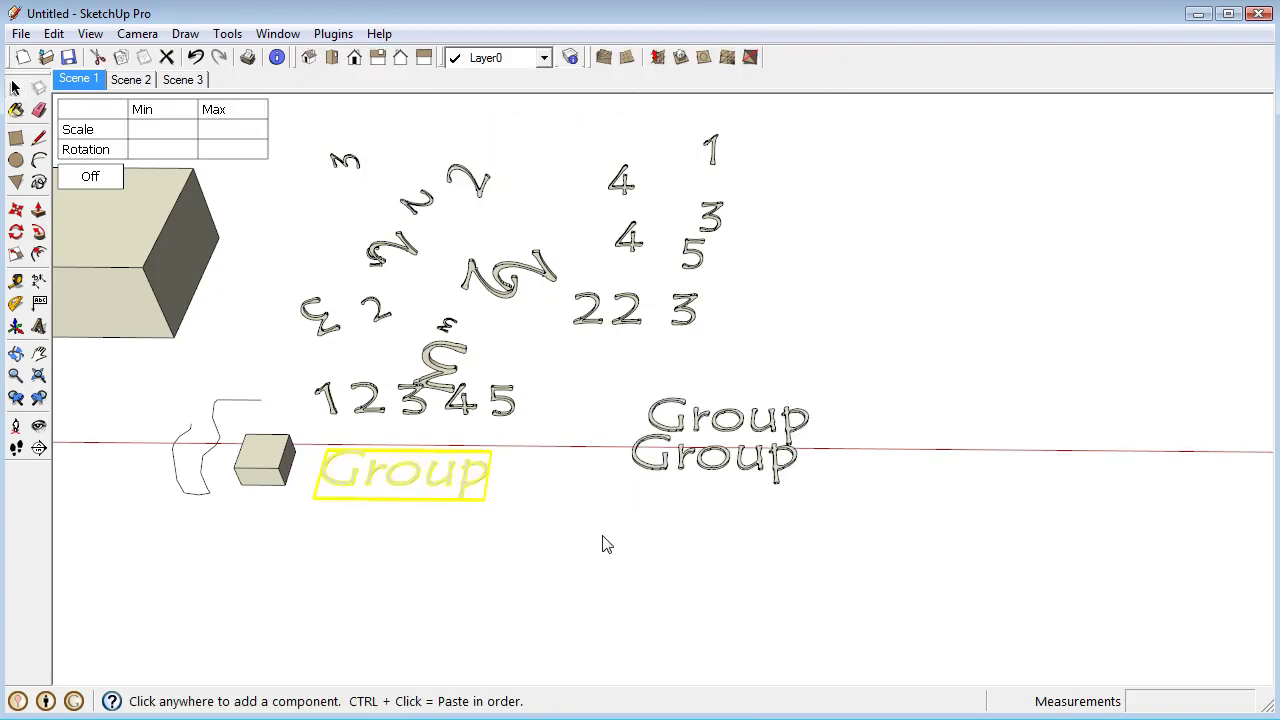
click(596, 575)
click(543, 612)
click(484, 614)
click(372, 612)
click(346, 606)
click(247, 586)
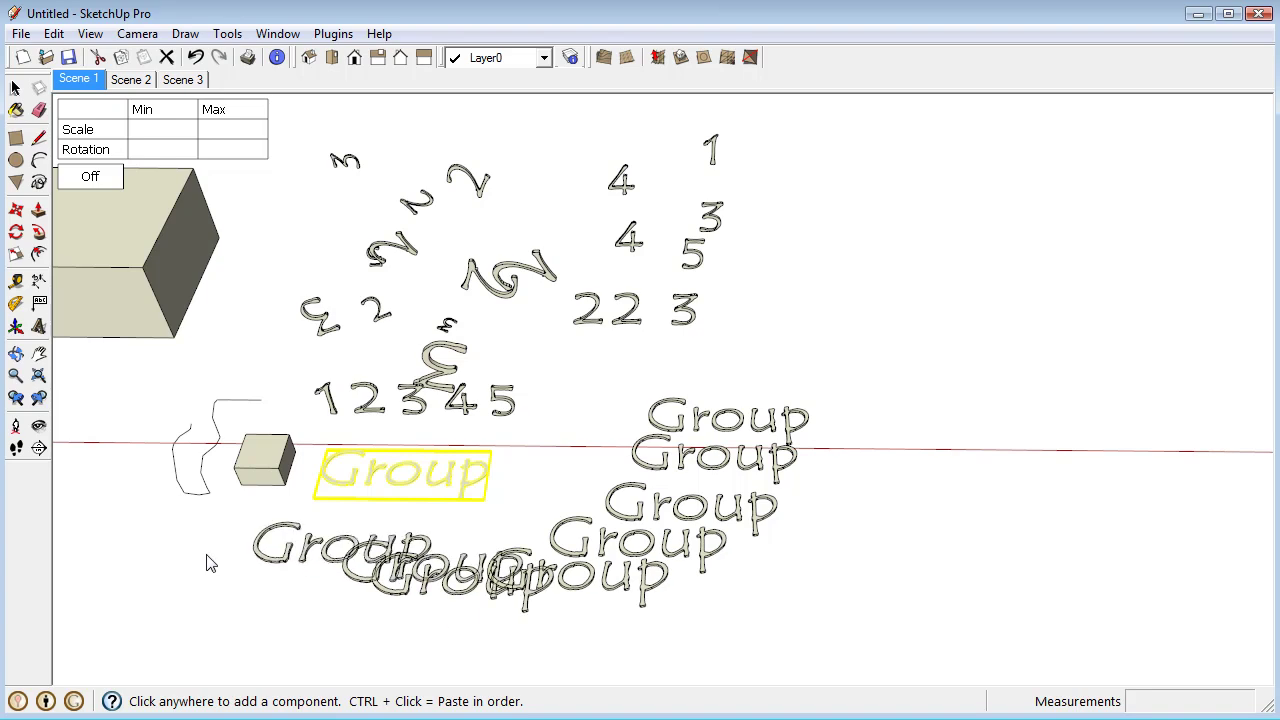
Turn on scale and rotation randomization and scatter nine Group copies beside and over the plain ones
click(90, 179)
shift+middle_drag(705, 394, 600, 392)
click(704, 284)
click(734, 318)
click(728, 402)
click(714, 478)
click(718, 557)
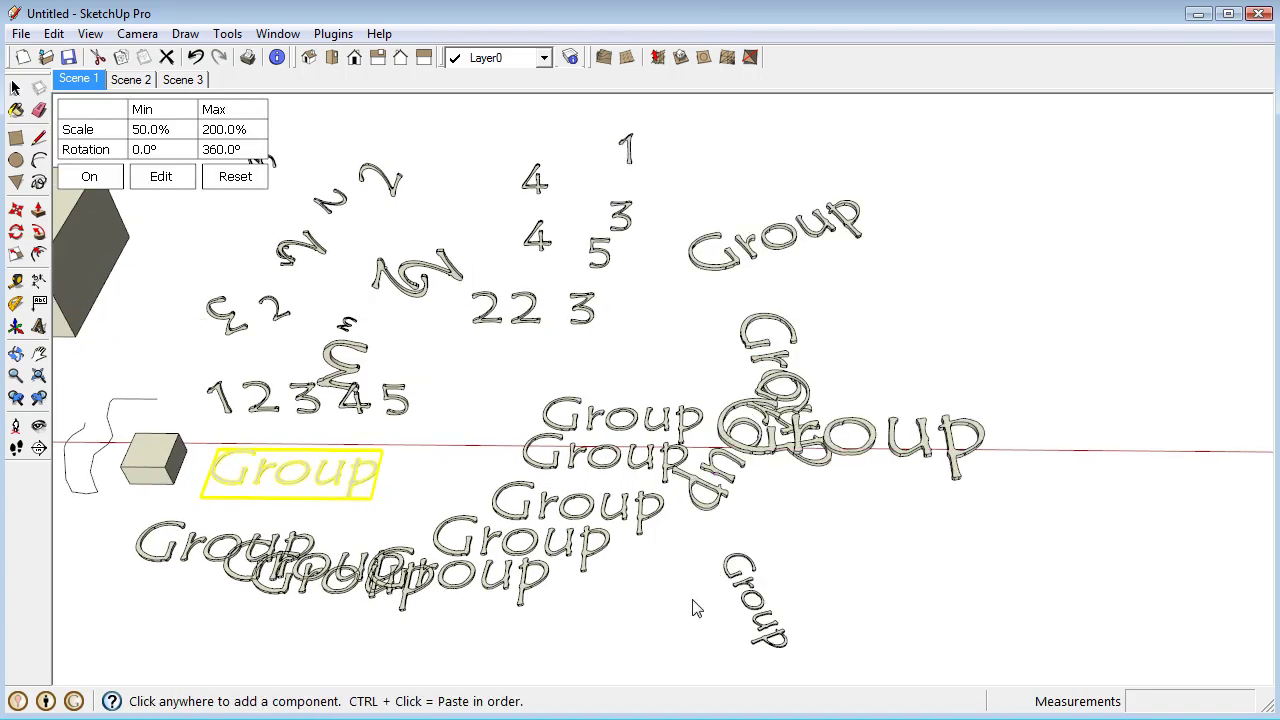
click(680, 590)
click(522, 588)
click(598, 482)
click(570, 419)
Turn off randomization, leave Repeat Copy and clear the selection of the Group component
click(88, 176)
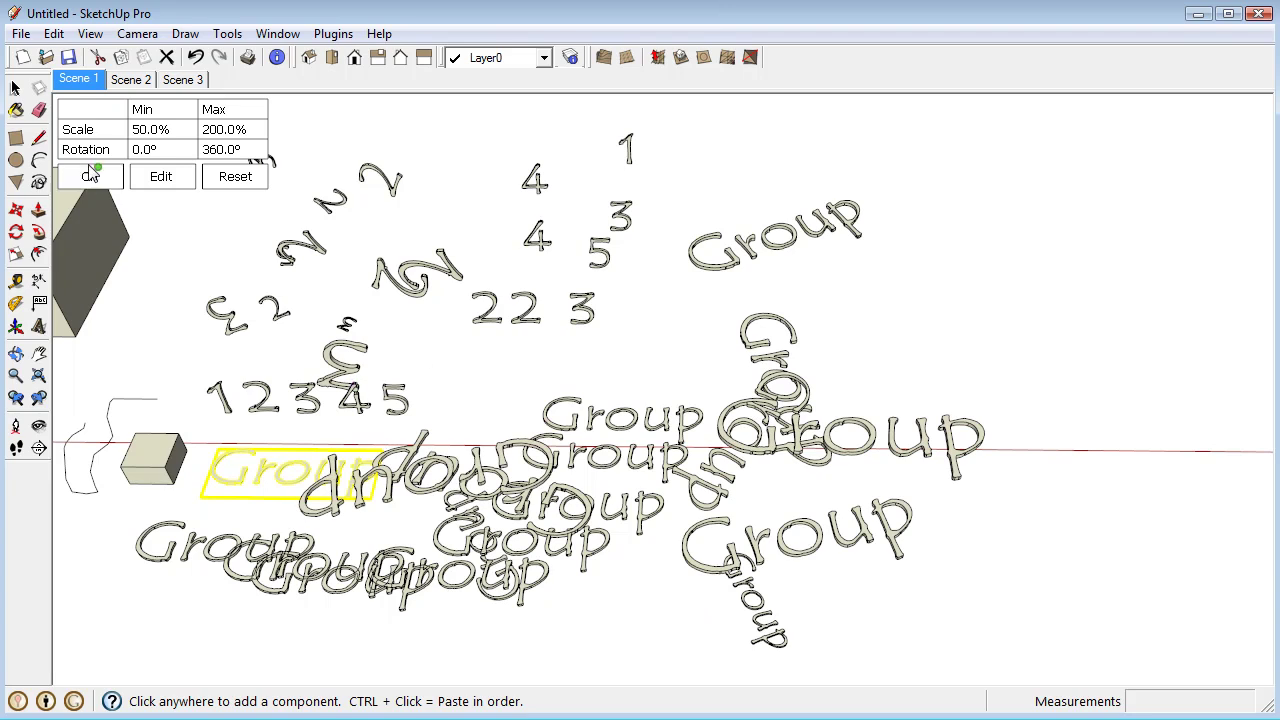
click(15, 88)
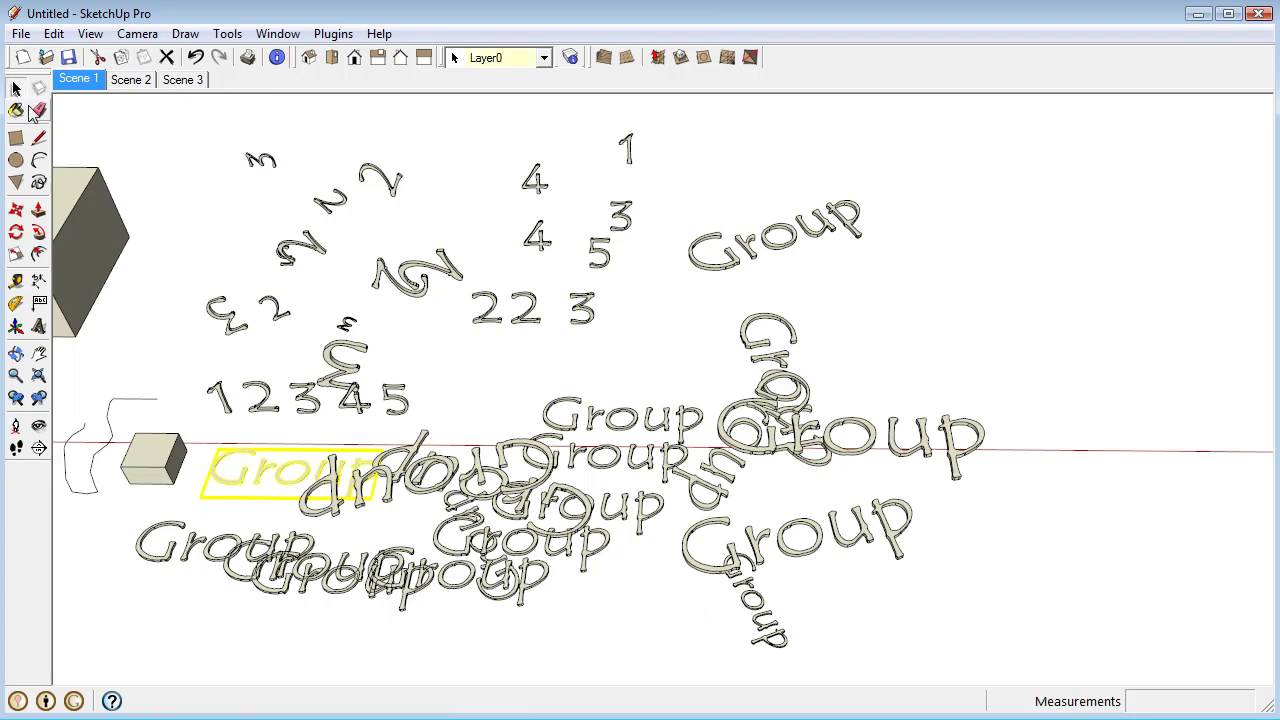
click(478, 368)
Select all four tree components standing near the corner of the terrain together
shift+middle_drag(912, 381, 654, 331)
scroll(630, 463, up, 3)
middle_drag(629, 457, 633, 398)
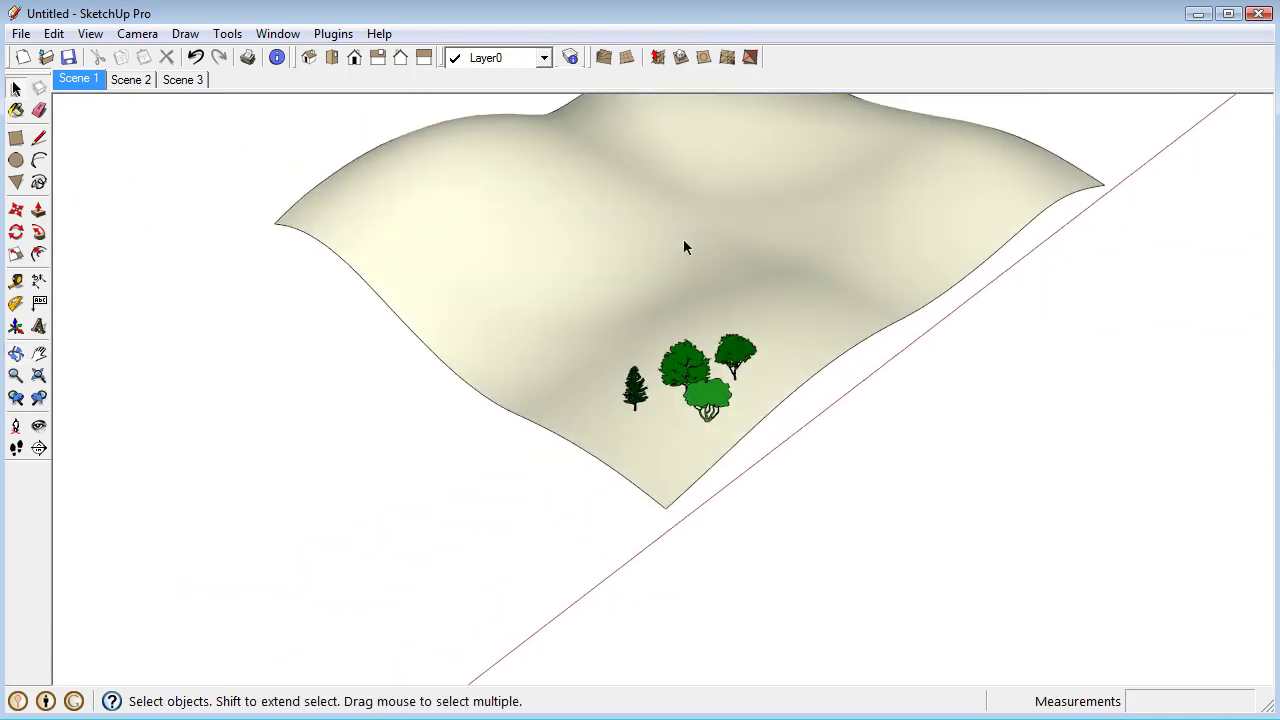
scroll(684, 244, up, 2)
mouse_move(472, 482)
middle_down()
mouse_move(813, 575)
mouse_move(720, 469)
mouse_move(694, 571)
mouse_move(780, 540)
mouse_move(962, 524)
mouse_move(469, 494)
mouse_move(460, 470)
middle_up()
middle_drag(441, 339, 306, 129)
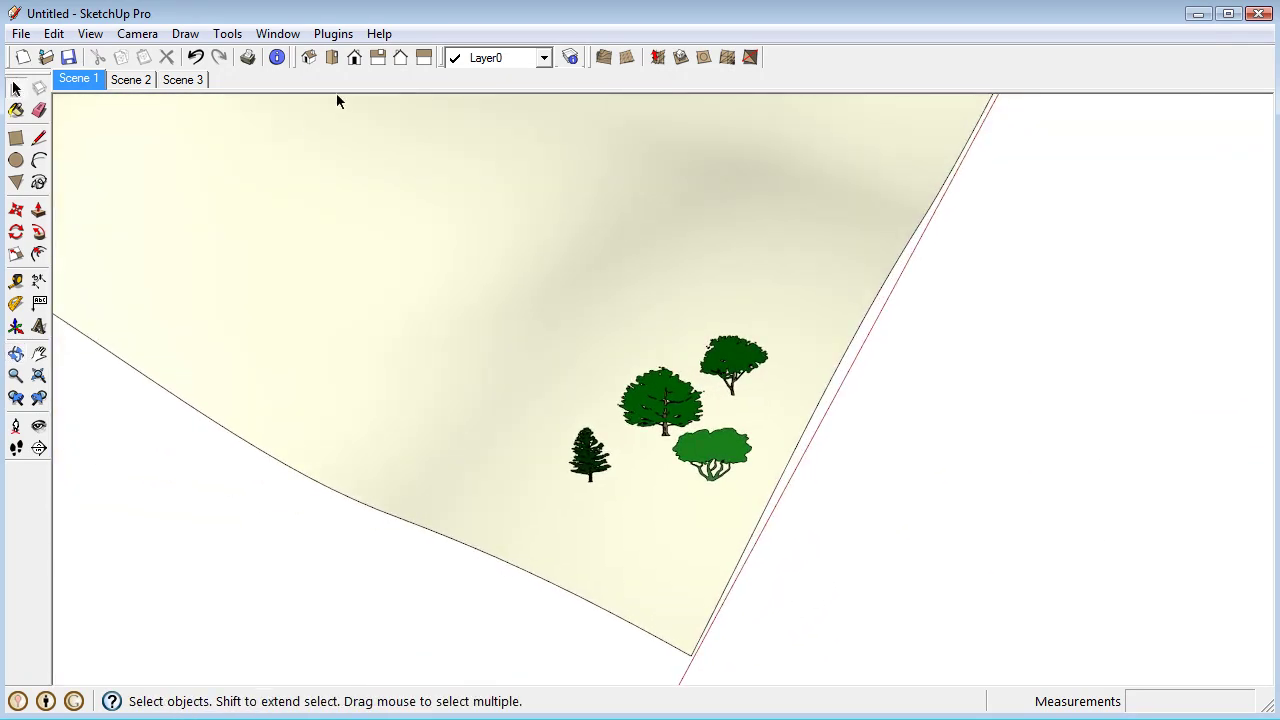
click(335, 38)
mouse_move(391, 60)
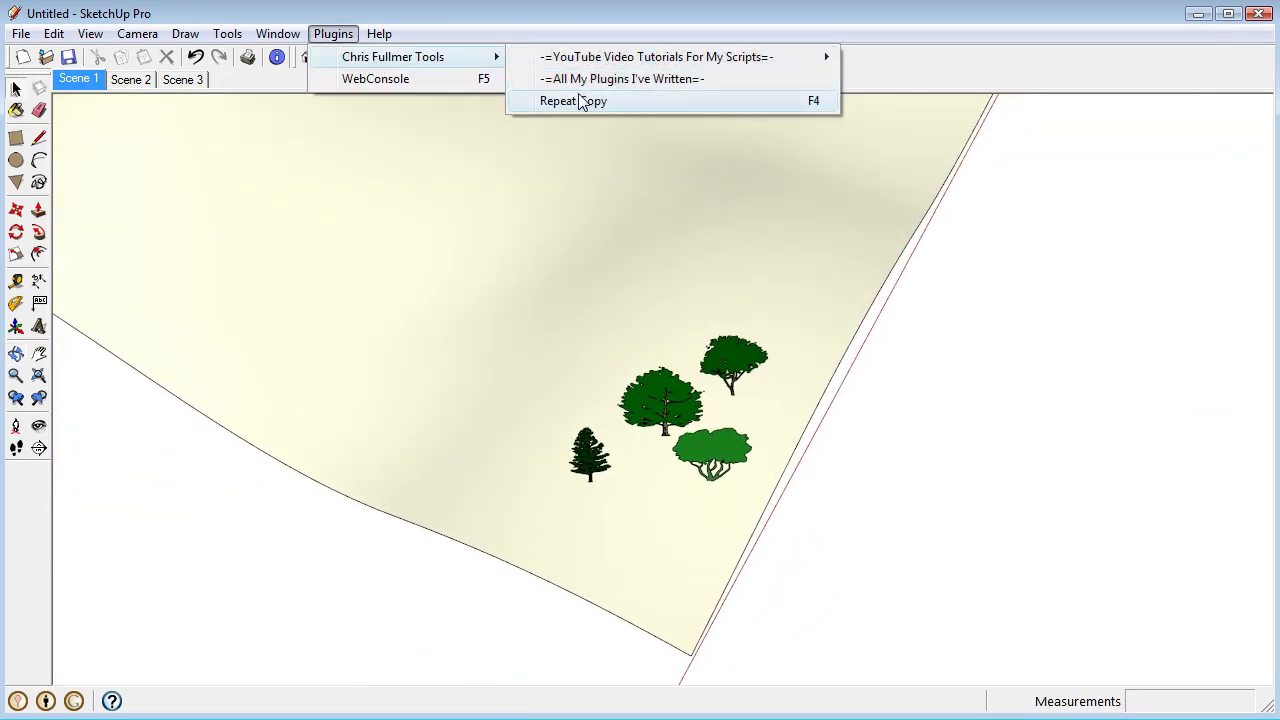
click(732, 355)
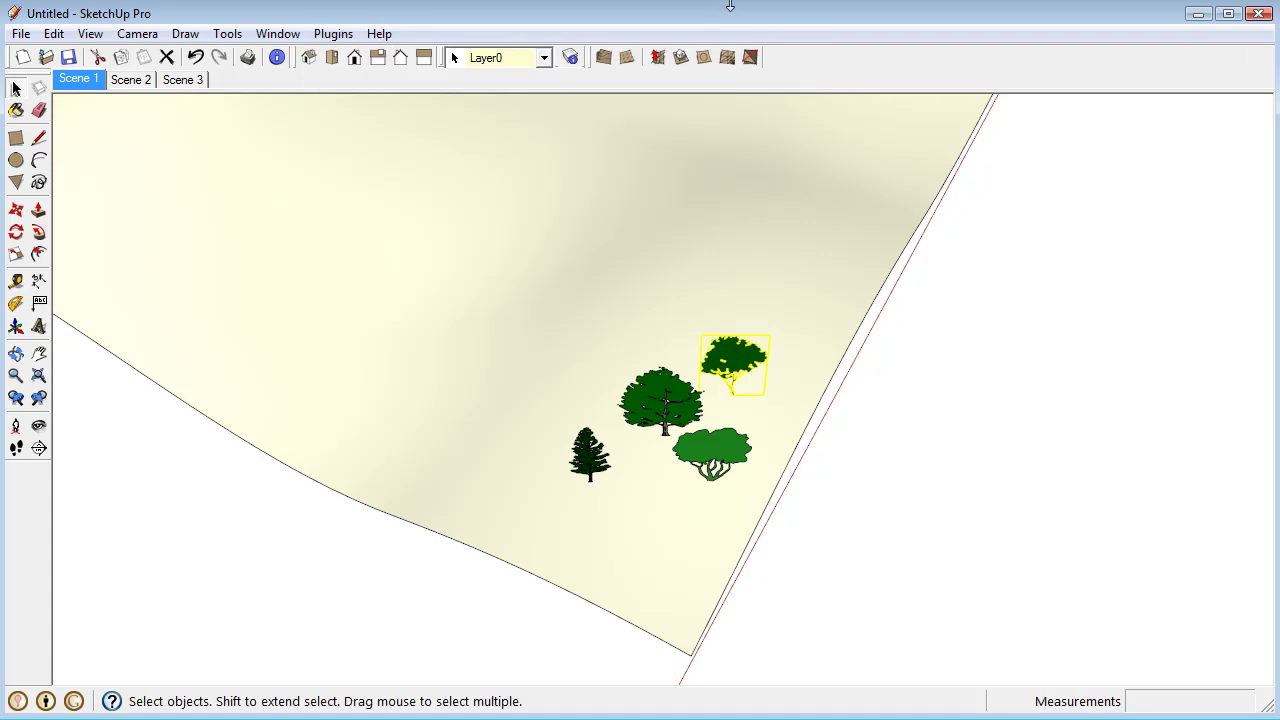
ctrl+click(673, 380)
ctrl+click(588, 455)
ctrl+click(712, 452)
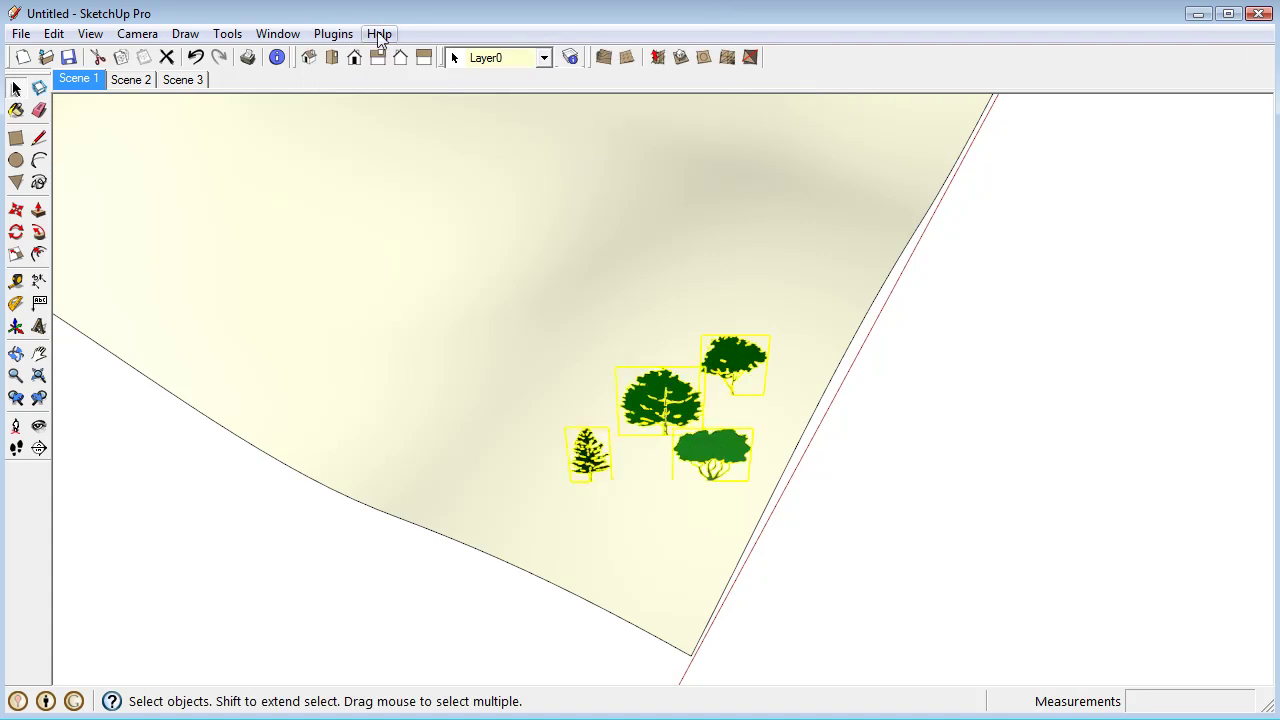
Start Repeat Copy on the four trees with scale randomized from 50% to 200% and rotation from 0° to 360°
click(333, 34)
mouse_move(397, 56)
click(572, 104)
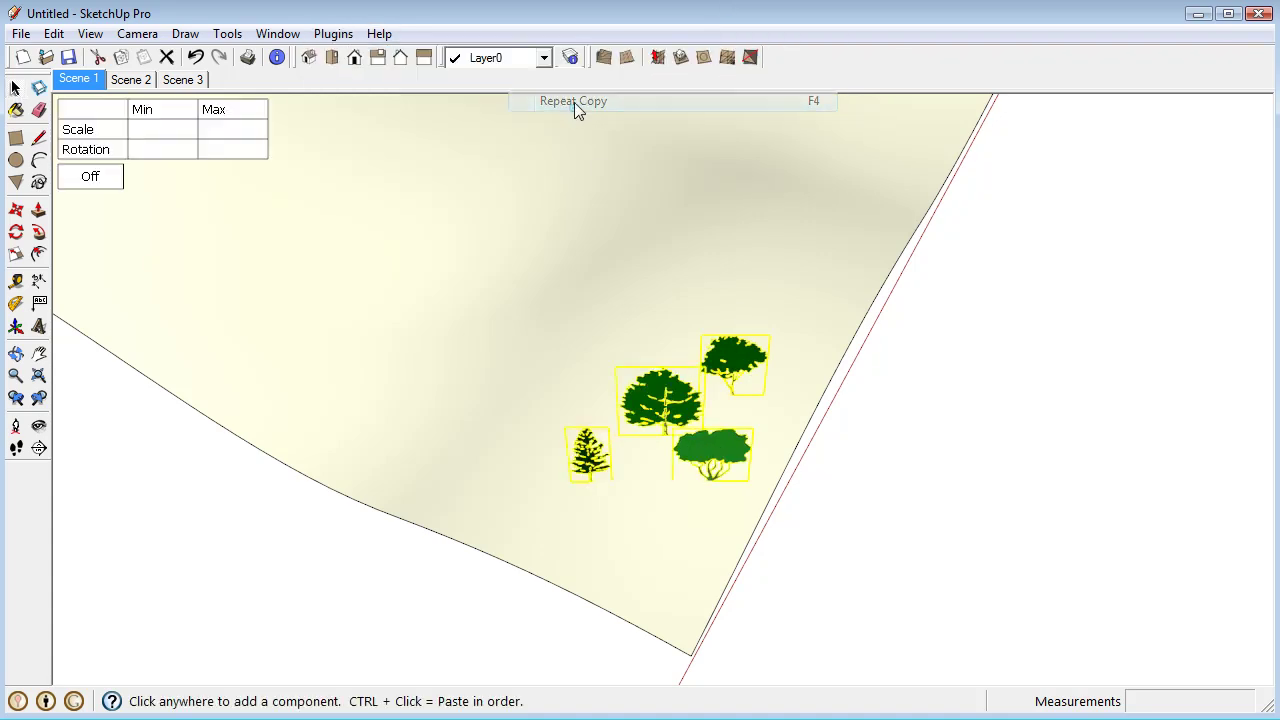
middle_drag(383, 357, 472, 346)
scroll(472, 346, up, 1)
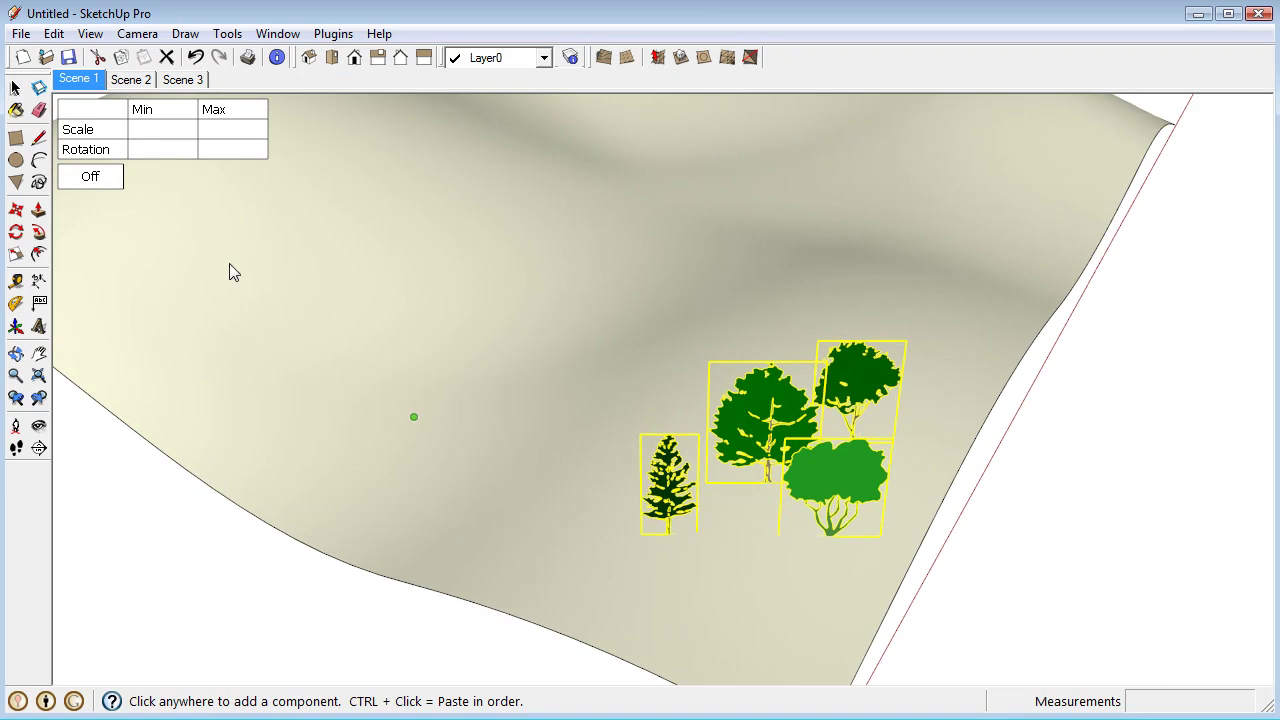
click(97, 183)
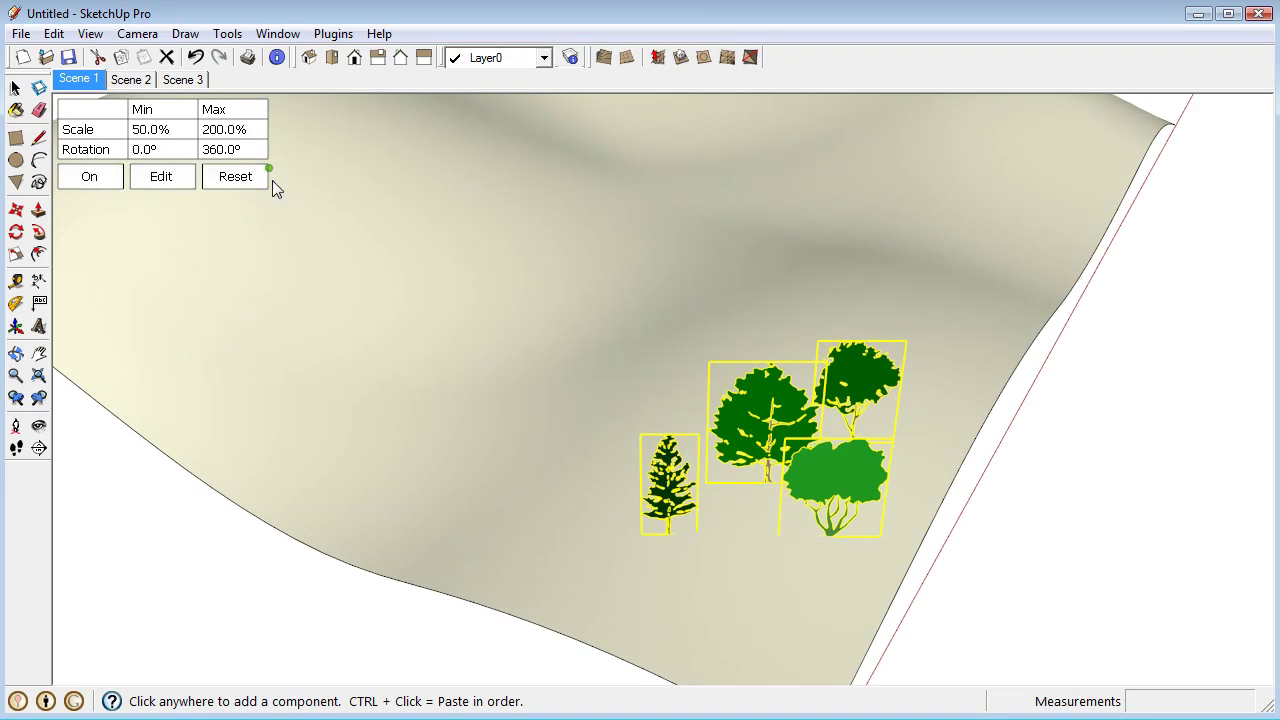
middle_drag(341, 363, 443, 366)
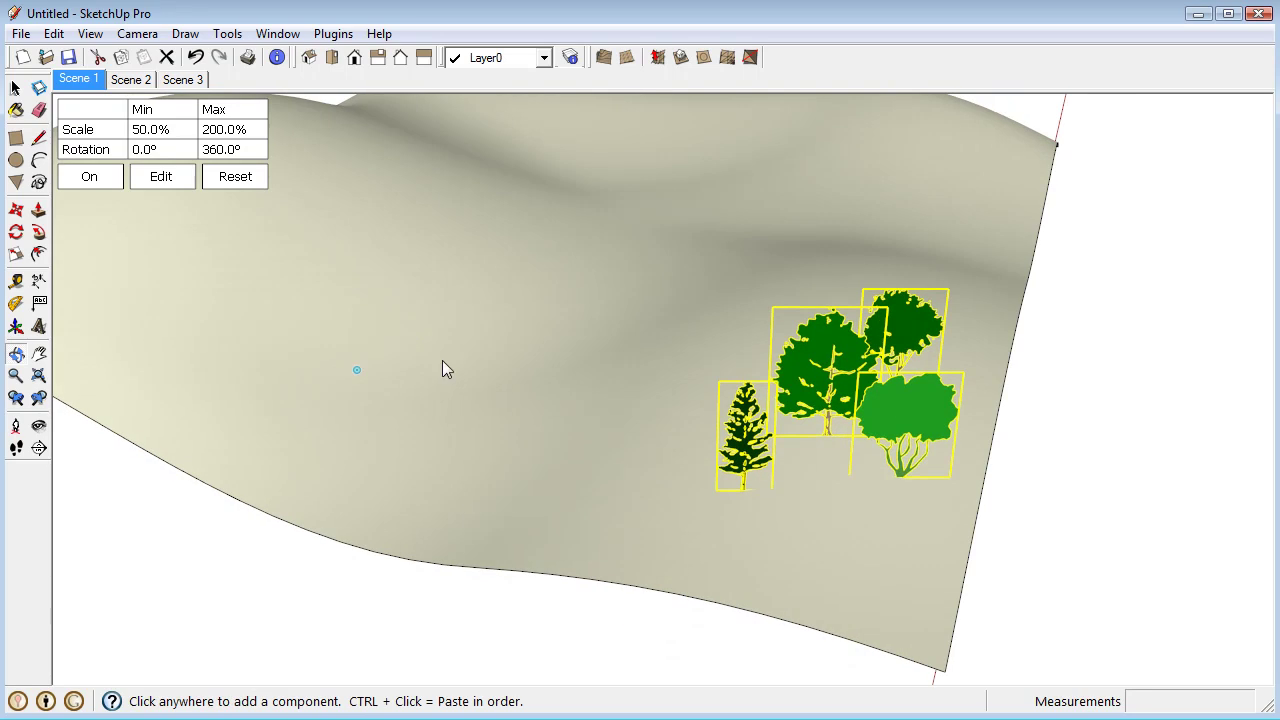
Scatter randomized tree copies on the open slope beside the four original trees
click(640, 467)
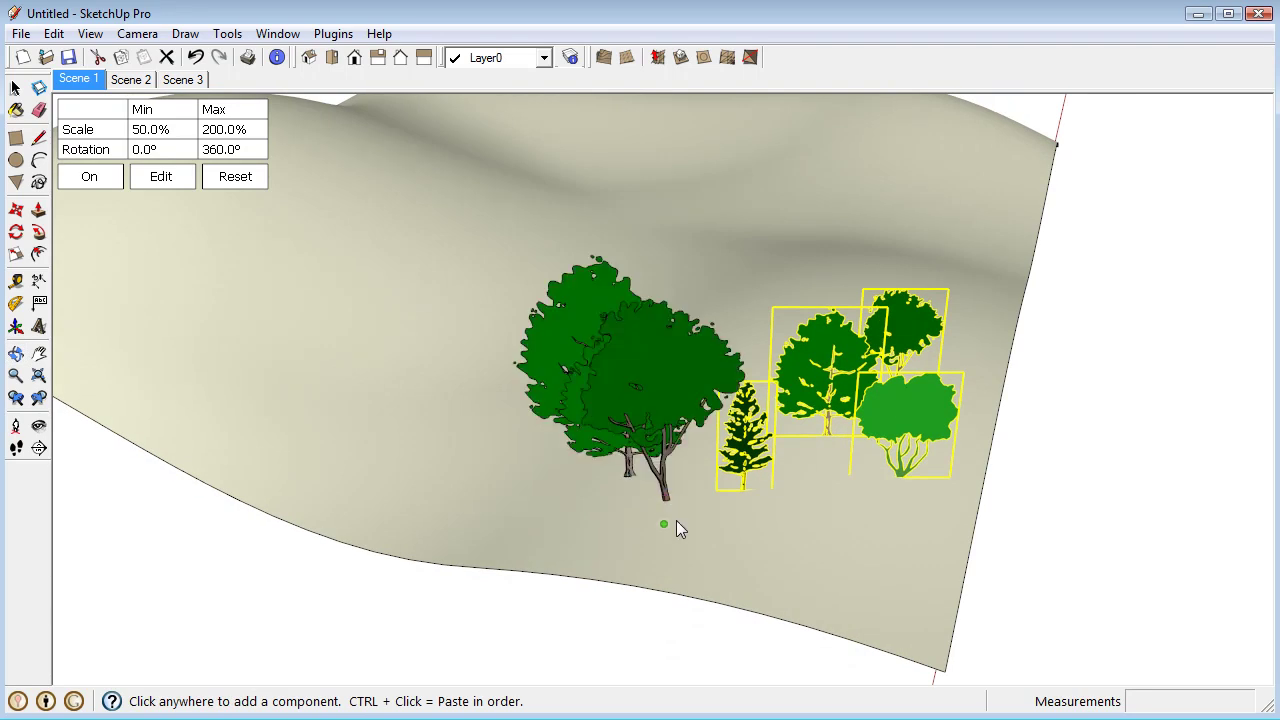
click(668, 524)
click(490, 503)
click(486, 403)
click(497, 429)
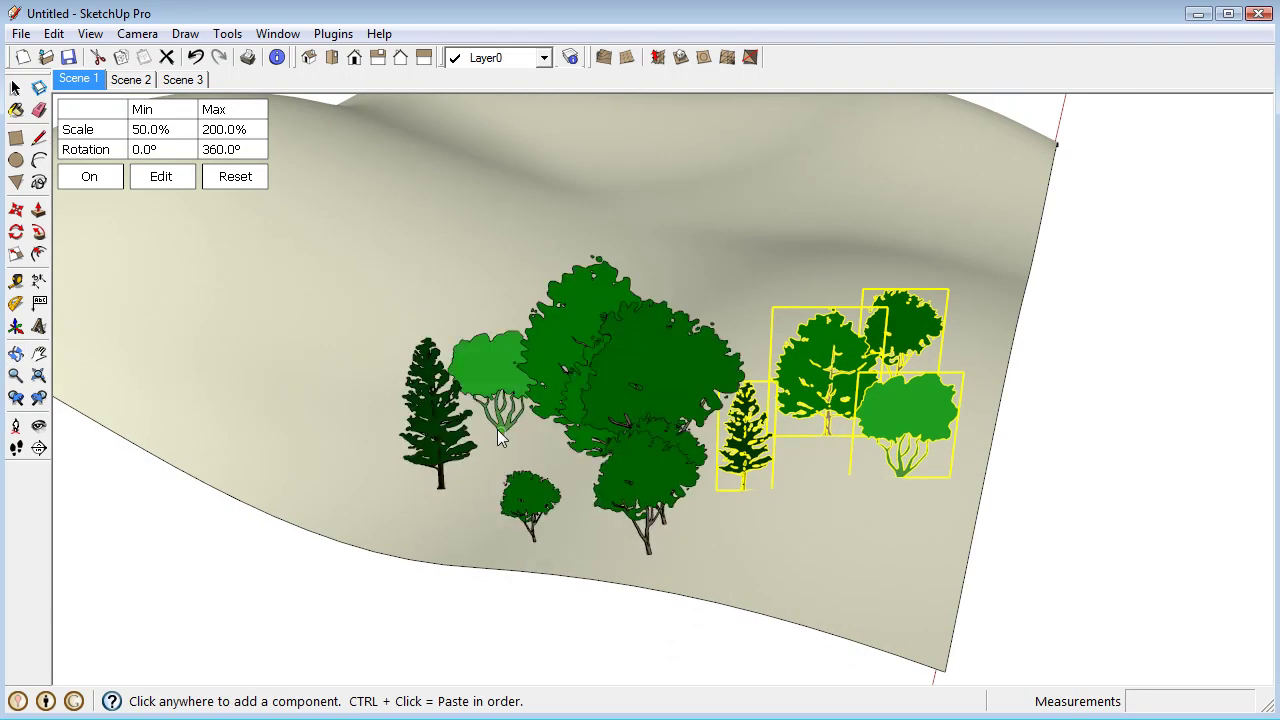
click(338, 402)
middle_drag(338, 402, 501, 414)
click(508, 441)
click(508, 508)
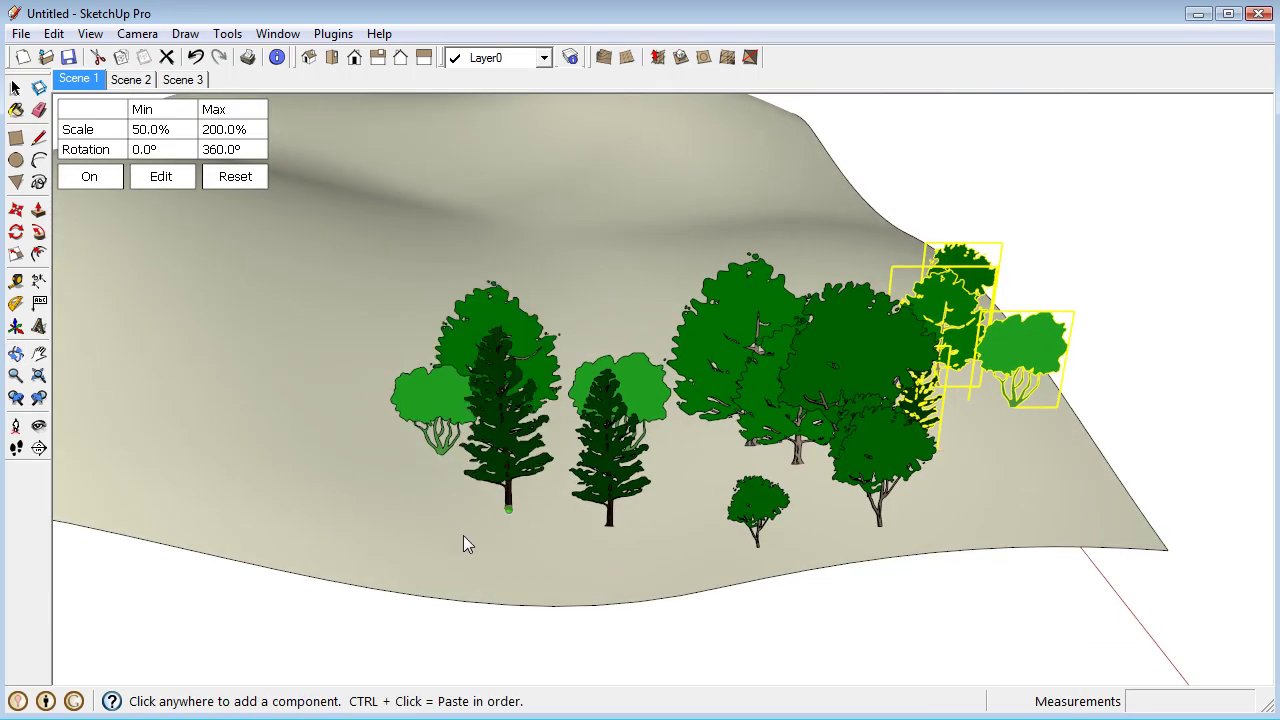
Place eight more randomized tree copies along the front edge of the terrain
click(403, 531)
click(399, 554)
click(407, 580)
click(463, 563)
click(532, 585)
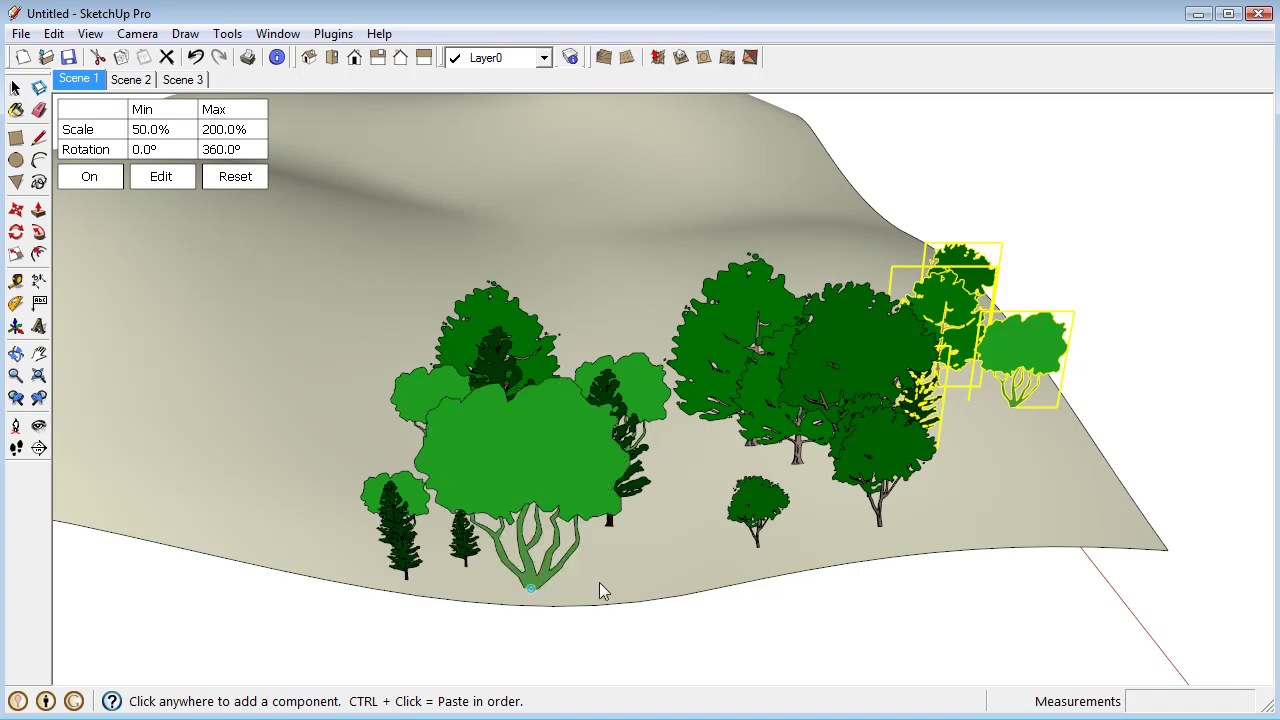
click(593, 572)
click(676, 563)
click(700, 575)
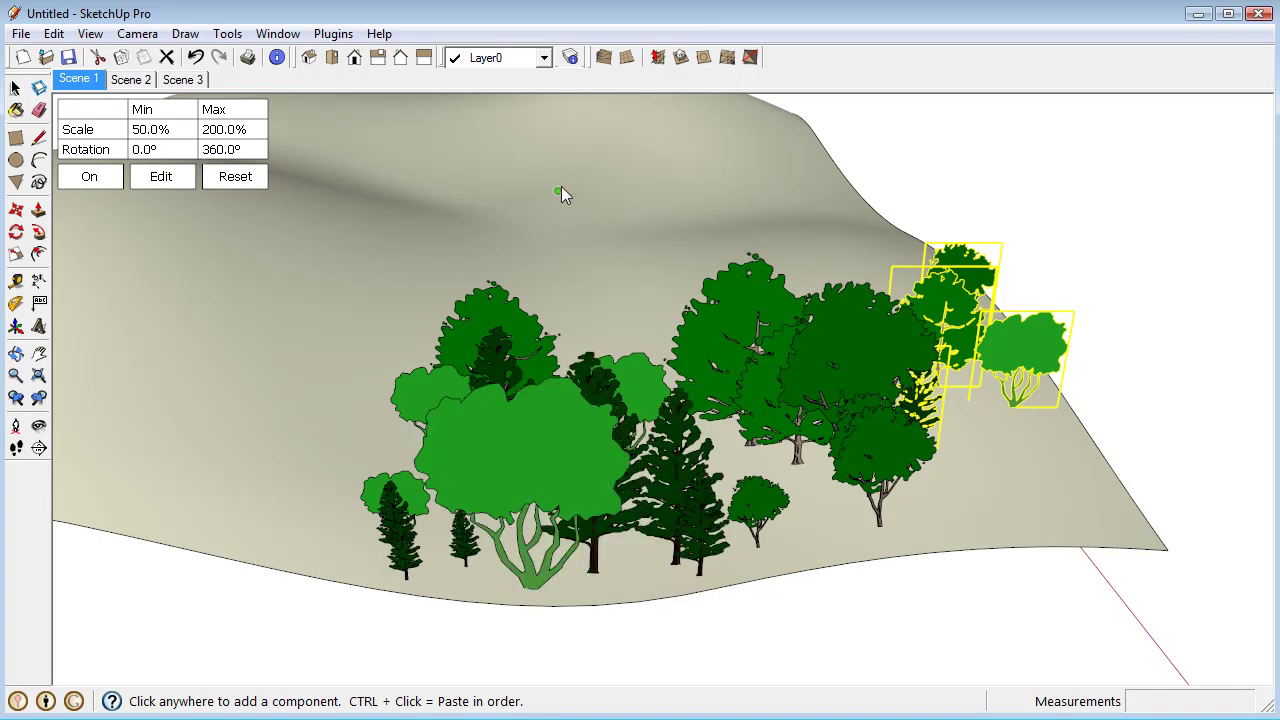
Fill the terrain corner around the original trees with more randomized tree copies
middle_drag(561, 186, 1186, 194)
middle_drag(719, 254, 572, 248)
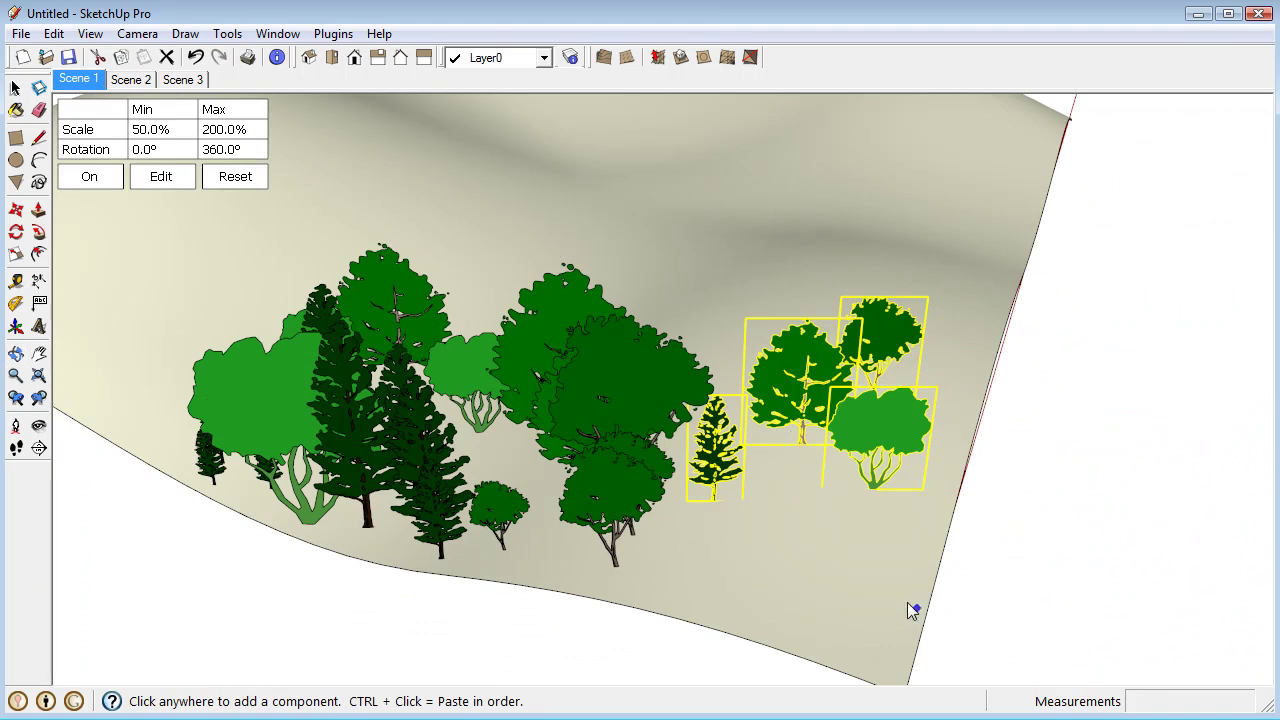
click(778, 501)
click(779, 549)
click(747, 584)
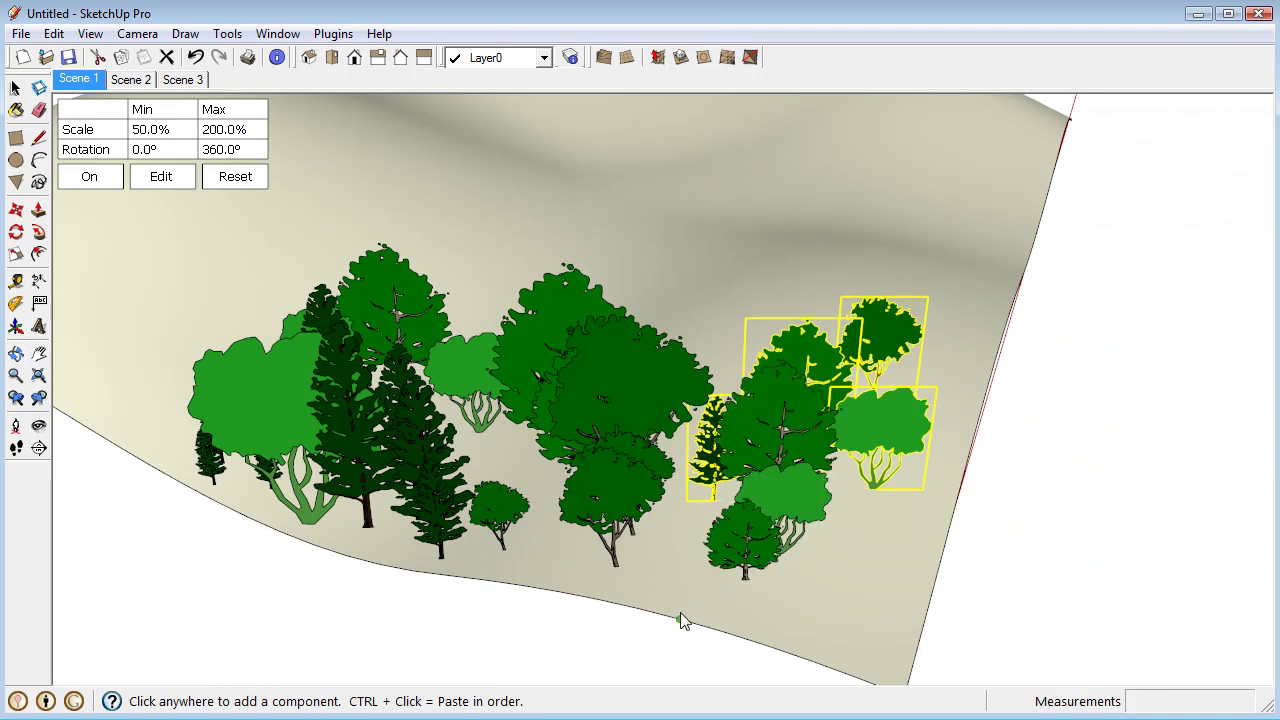
click(680, 612)
click(806, 640)
click(870, 682)
click(929, 519)
Leave Repeat Copy and inspect the planted trees on the terrain from several angles
middle_drag(389, 497, 390, 393)
click(417, 528)
mouse_move(758, 454)
middle_down()
mouse_move(609, 509)
mouse_move(614, 441)
mouse_move(778, 443)
middle_up()
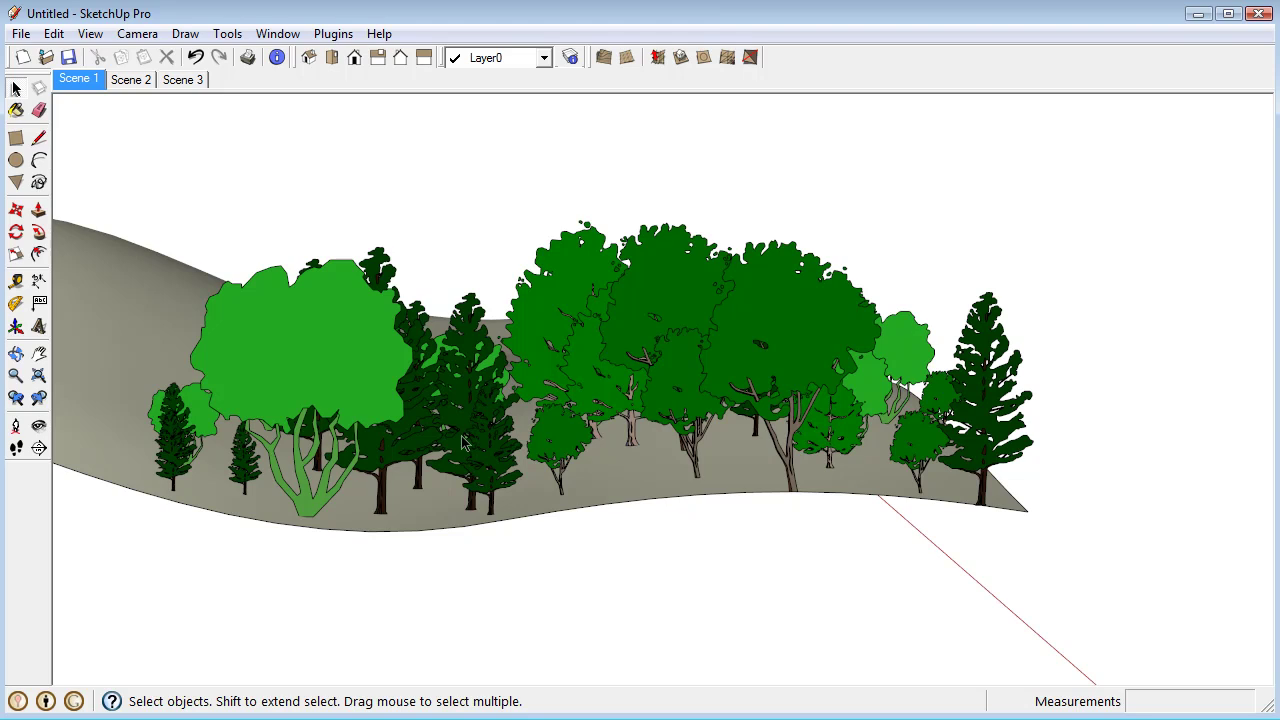
middle_drag(462, 432, 723, 246)
scroll(616, 330, up, 2)
scroll(616, 330, down, 3)
middle_drag(637, 311, 587, 248)
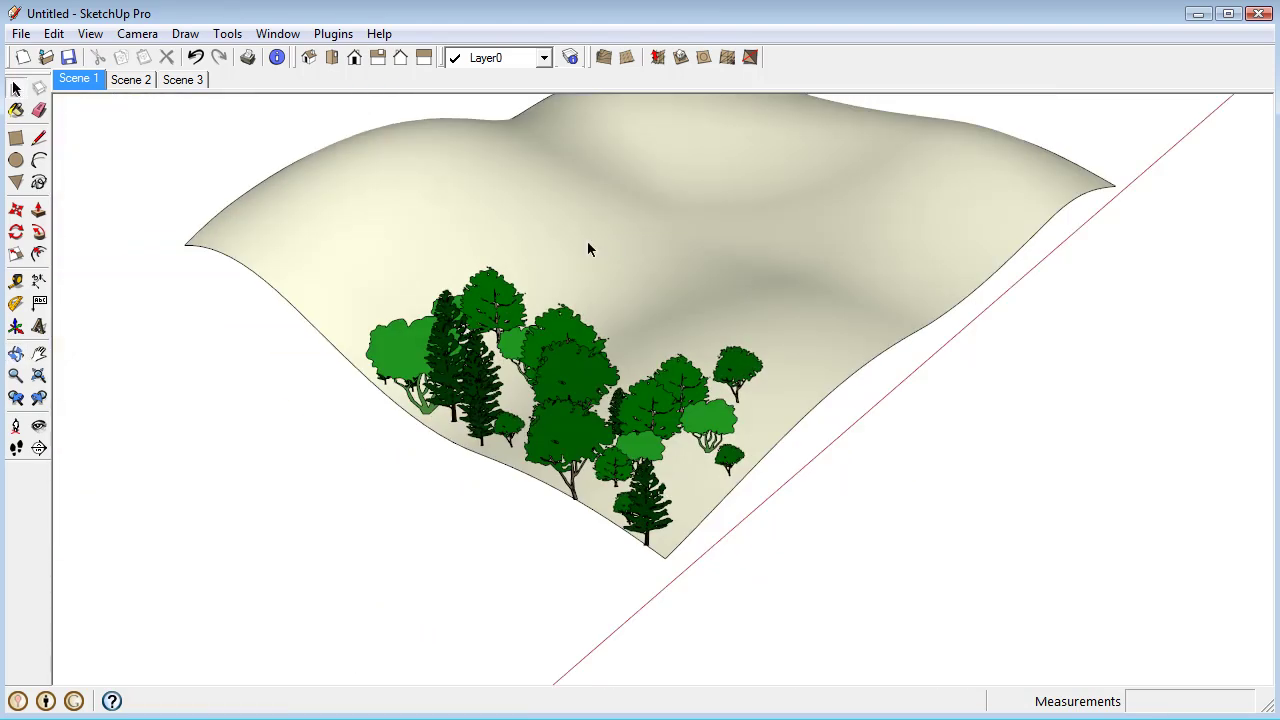